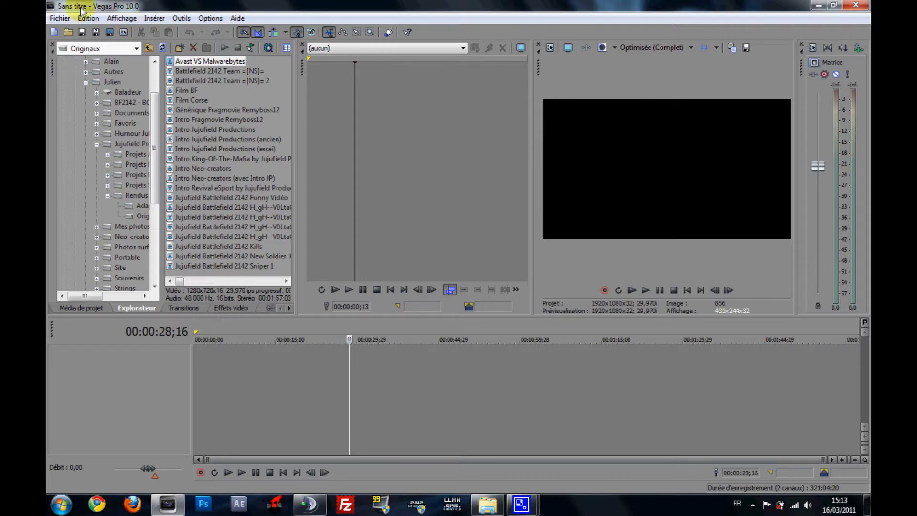
# Create a new project using the HD 1080-60i template (1920x1080; 29,970 ips)
pyautogui.click(65, 19)
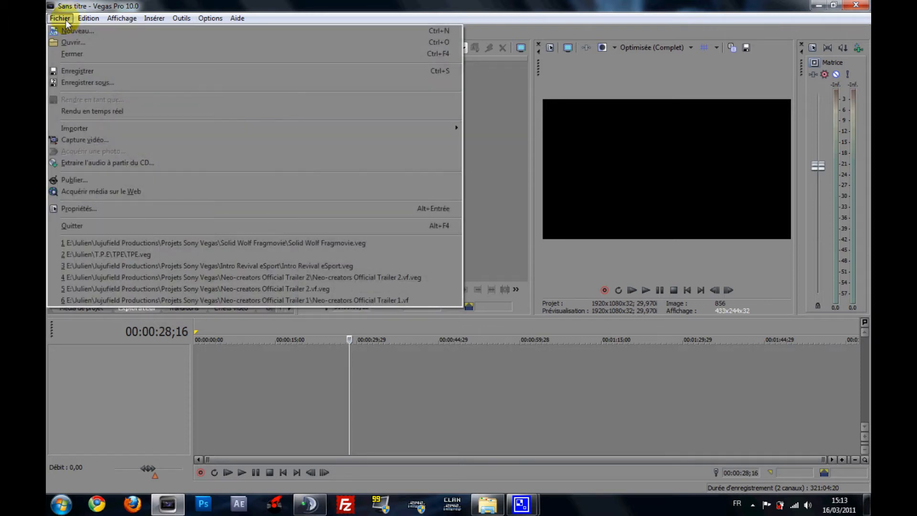
pyautogui.click(65, 32)
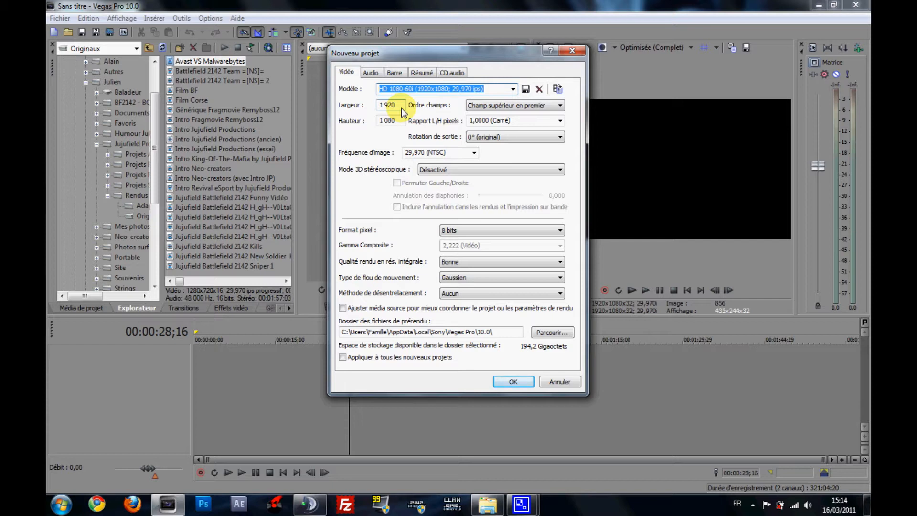
pyautogui.click(403, 110)
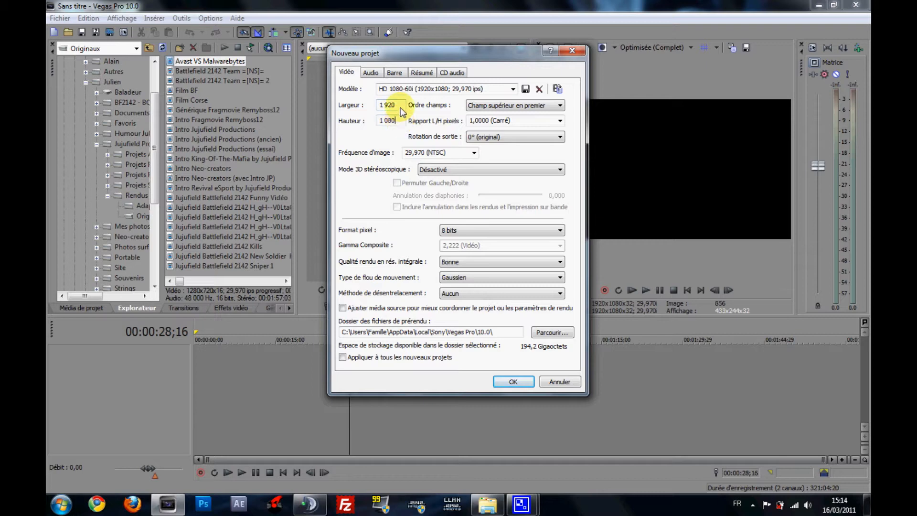
pyautogui.moveTo(432, 55); pyautogui.dragTo(469, 45)
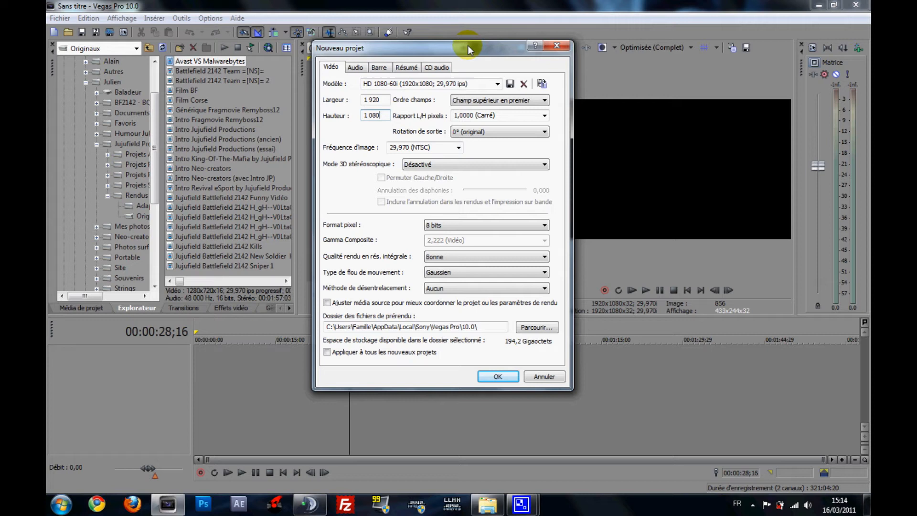
pyautogui.click(497, 376)
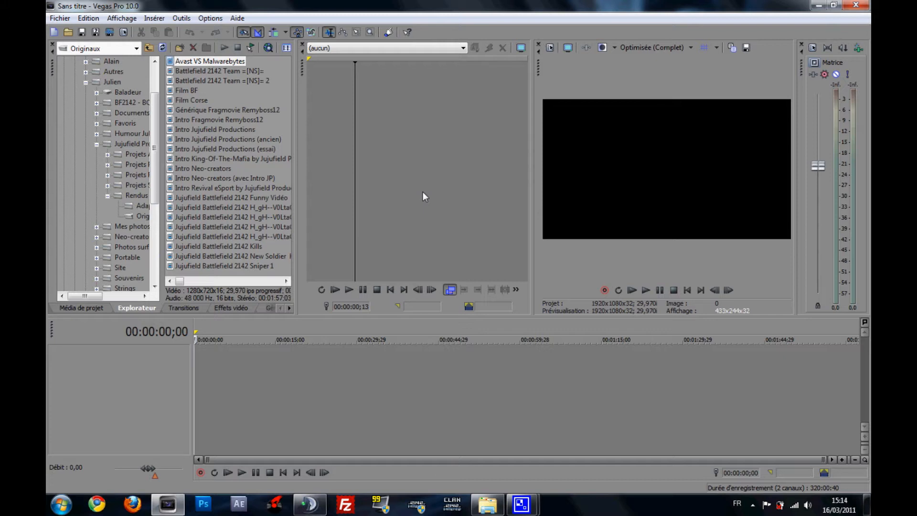
# In the project properties summary, enter the title Test, the artist's name and the copyright Jujufield Productions
pyautogui.click(550, 48)
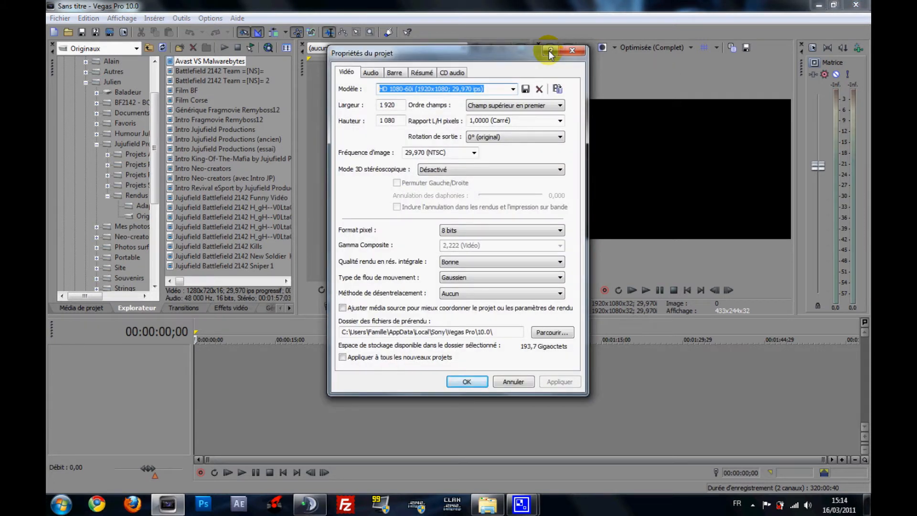
pyautogui.click(424, 73)
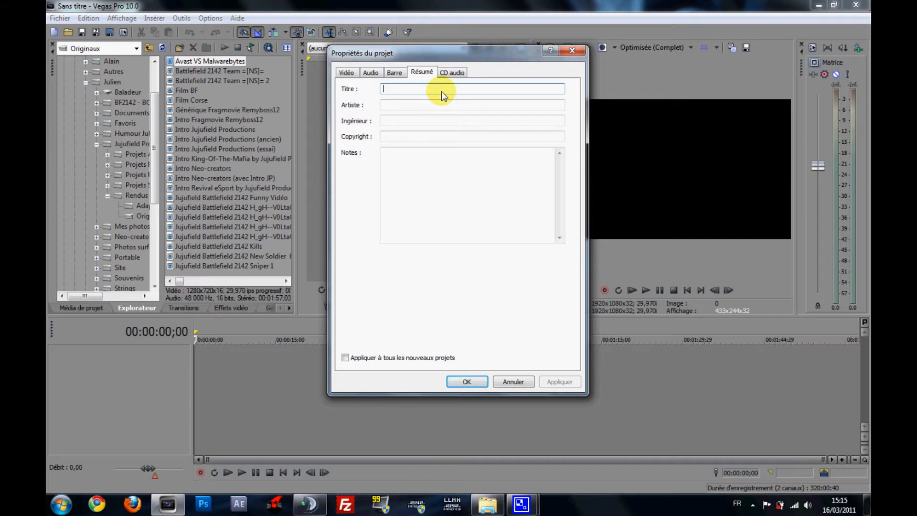
pyautogui.write('Test')
pyautogui.click(400, 102)
pyautogui.write('Jujufield')
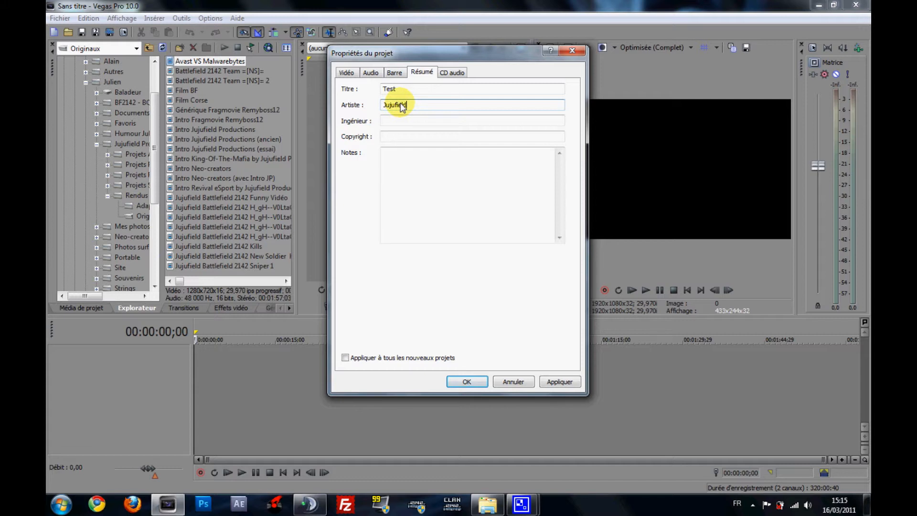
pyautogui.click(410, 159)
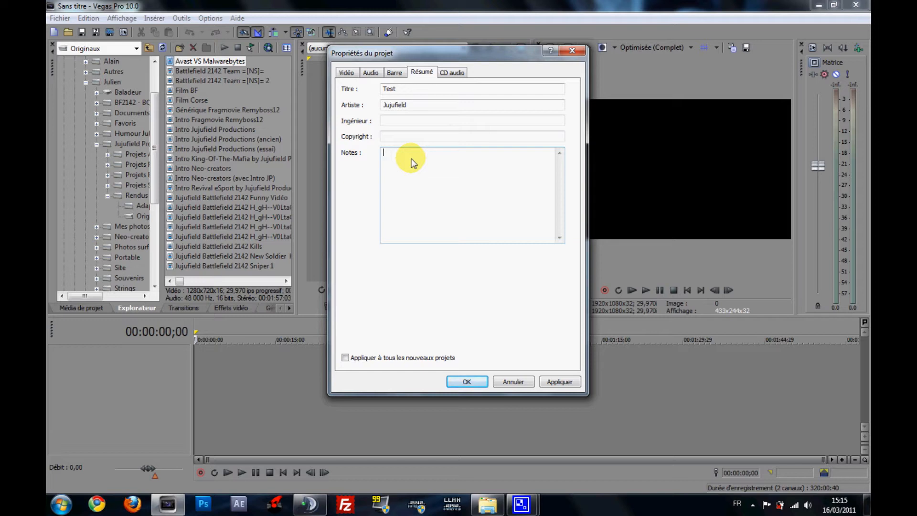
pyautogui.click(483, 138)
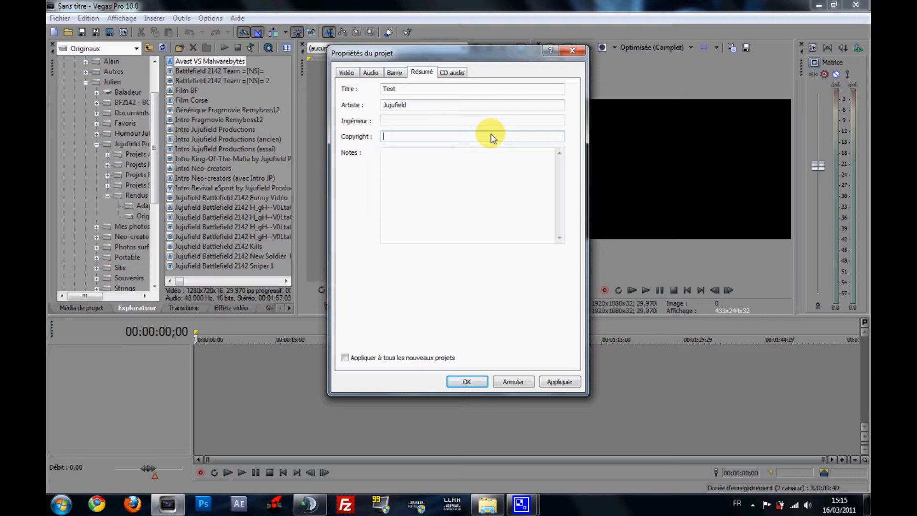
pyautogui.write('Jujufield Productions')
pyautogui.moveTo(461, 134); pyautogui.dragTo(267, 113)
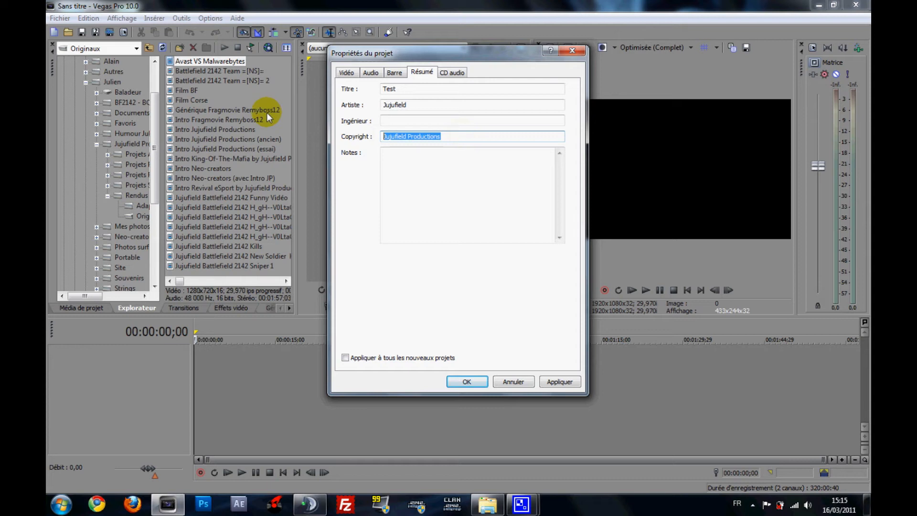
# Switch to Windows Explorer and open the detailed properties of the Battlefield Bad Company 2 Sniper Fragmovie video in the Originaux folder
pyautogui.click(491, 503)
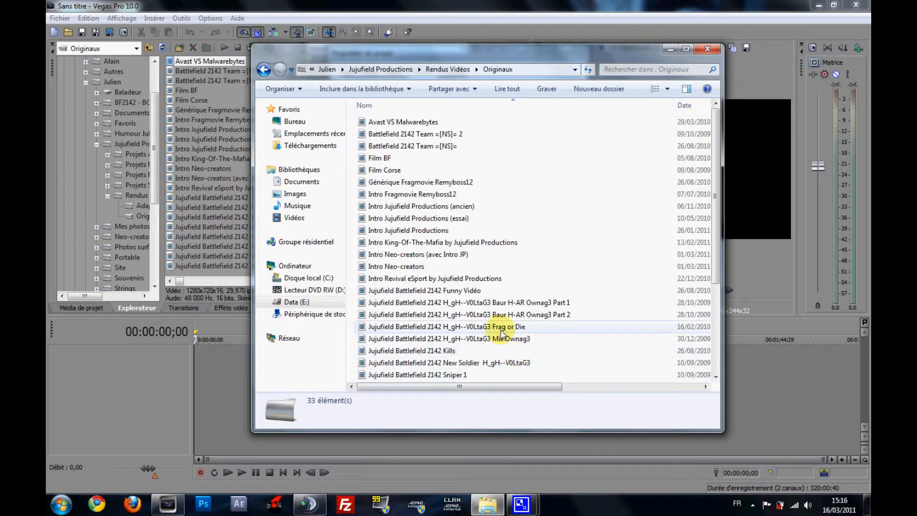
pyautogui.scroll(-4, 466, 296)
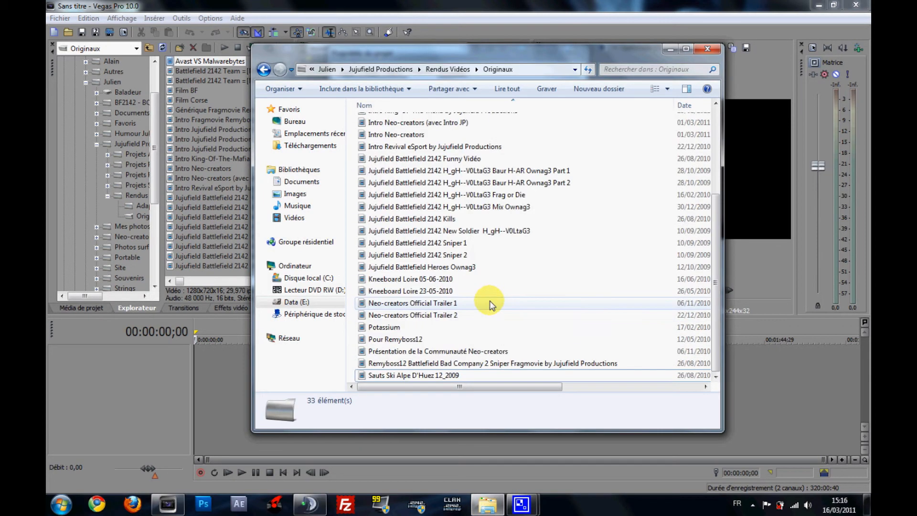
pyautogui.rightClick(477, 365)
pyautogui.click(518, 354)
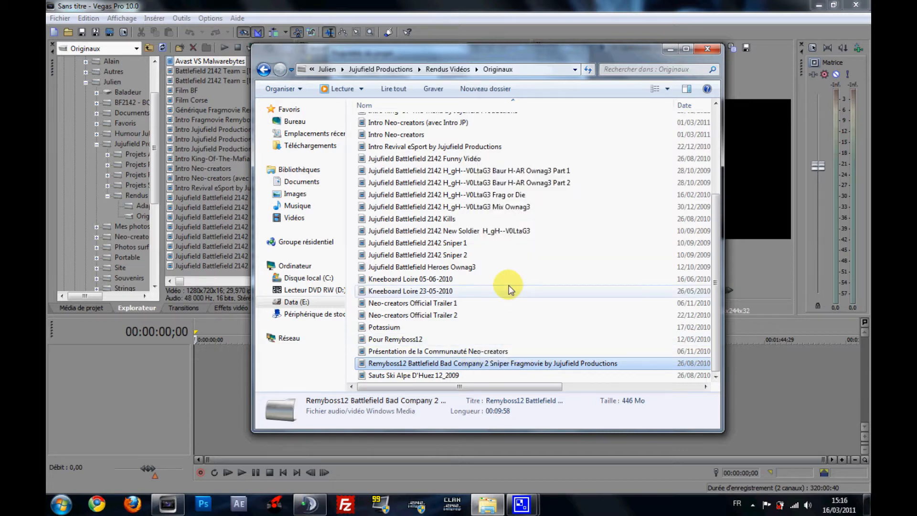
pyautogui.moveTo(623, 205); pyautogui.dragTo(522, 112)
pyautogui.click(457, 129)
# Examine the video file's contributing artist, copyright and title metadata and close its properties
pyautogui.scroll(-5, 506, 210)
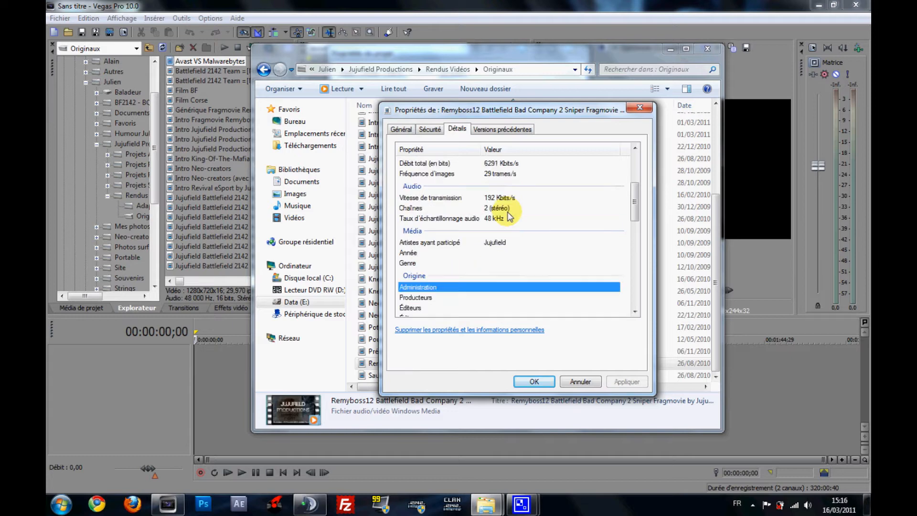
pyautogui.scroll(-1, 510, 216)
pyautogui.click(497, 213)
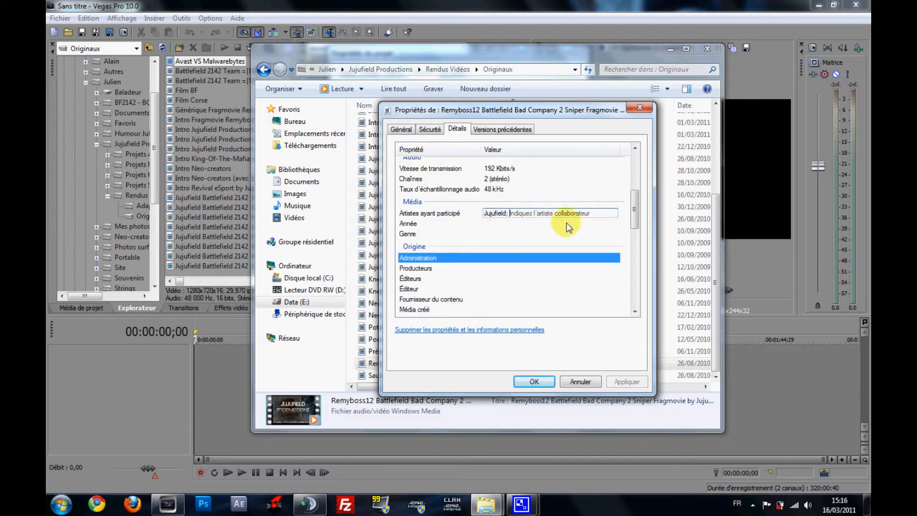
pyautogui.click(635, 214)
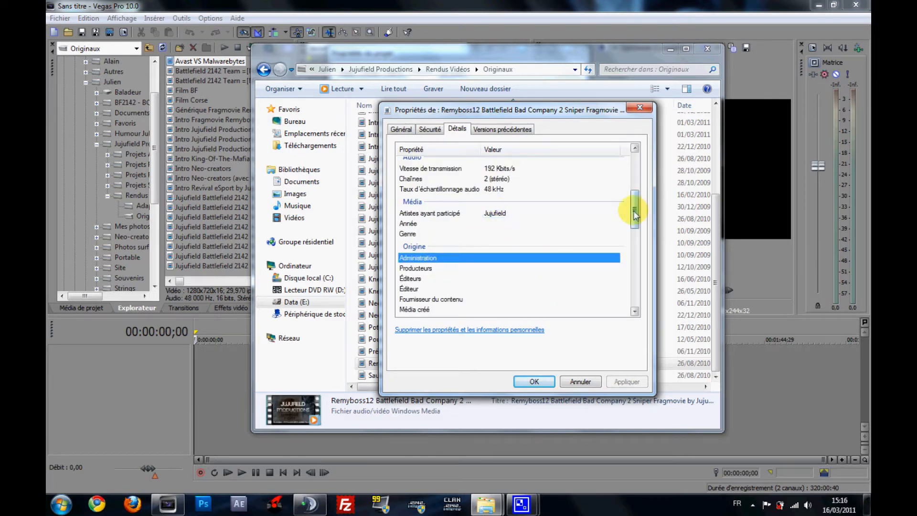
pyautogui.moveTo(635, 214); pyautogui.dragTo(635, 242)
pyautogui.click(516, 230)
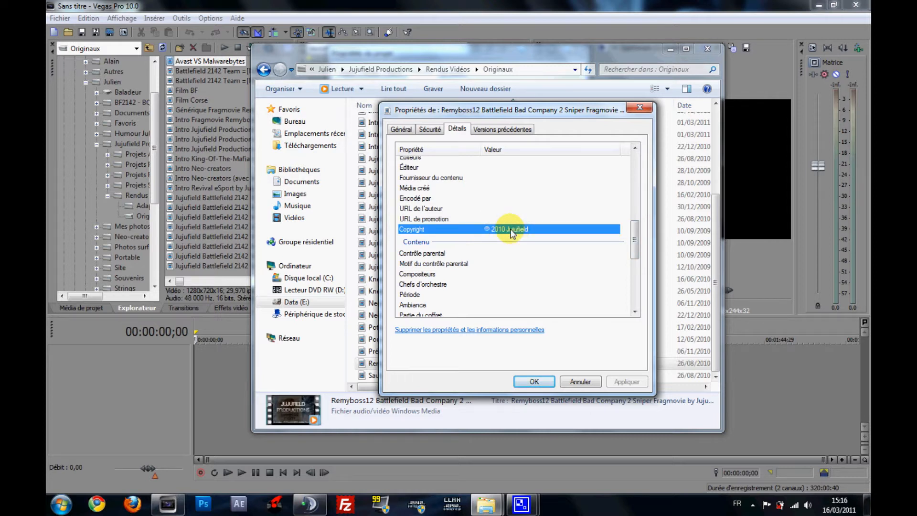
pyautogui.moveTo(634, 236); pyautogui.dragTo(636, 147)
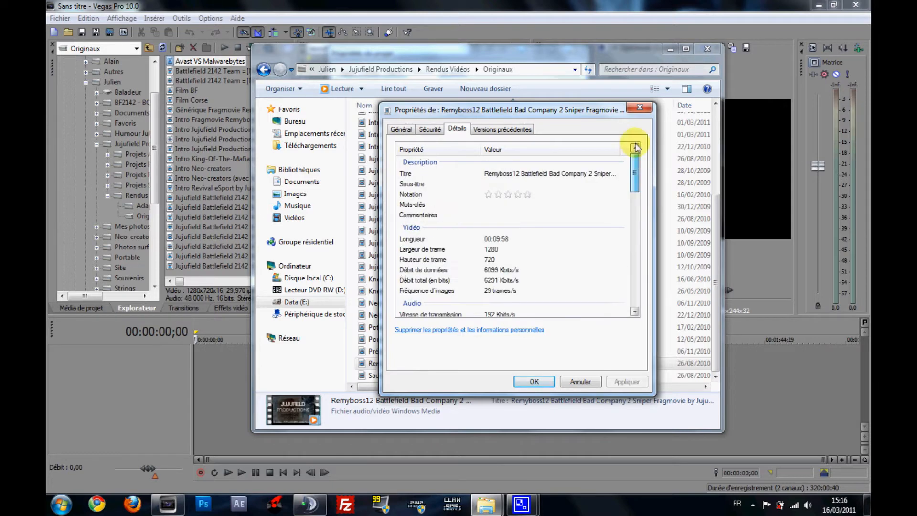
pyautogui.click(535, 382)
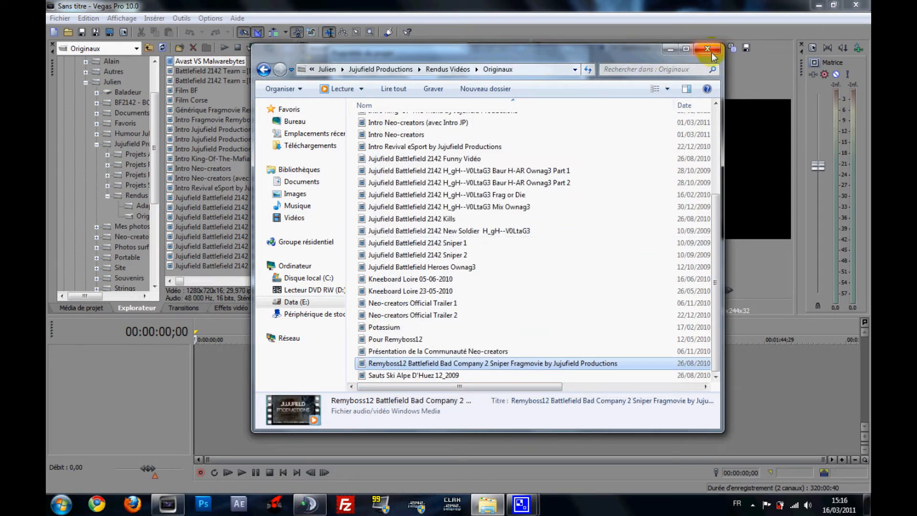
# Return to Vegas Pro and confirm the project's summary properties
pyautogui.click(670, 49)
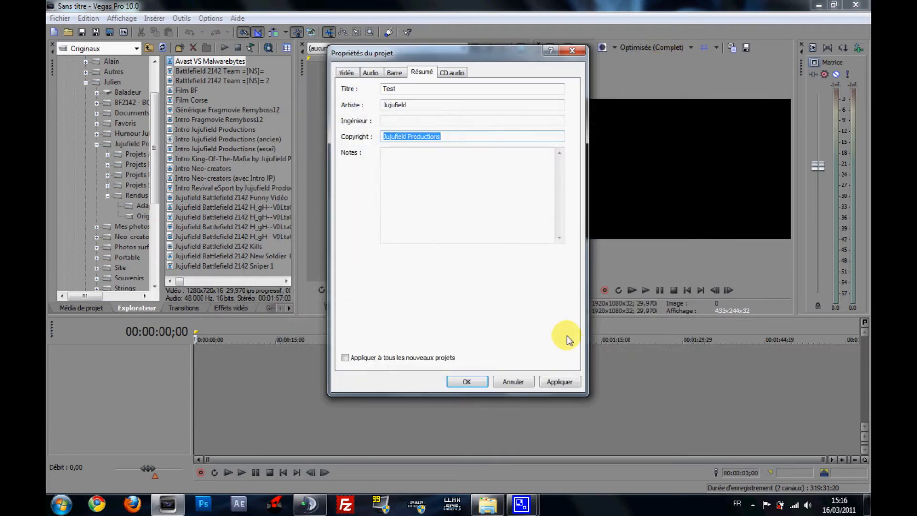
pyautogui.click(466, 381)
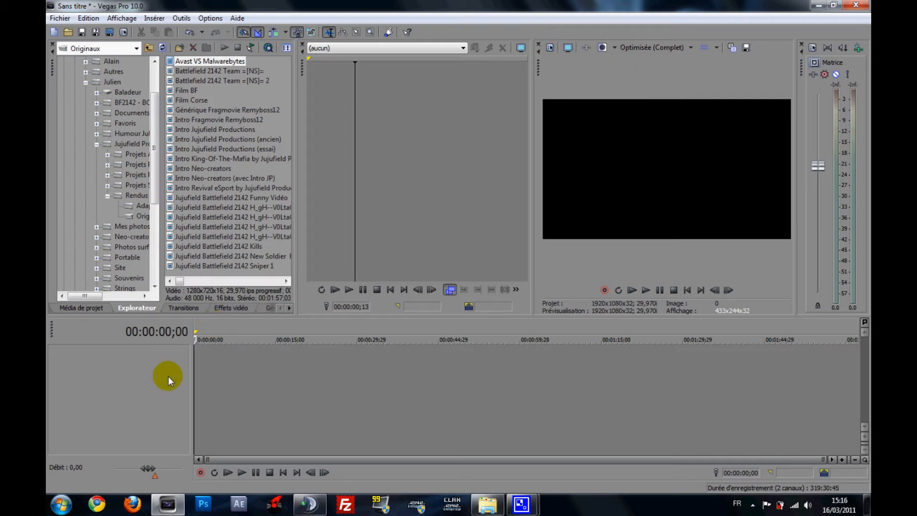
# Add the Intro Jujufield Productions video to the start of the empty timeline and dismiss the audio proxy notice
pyautogui.rightClick(122, 369)
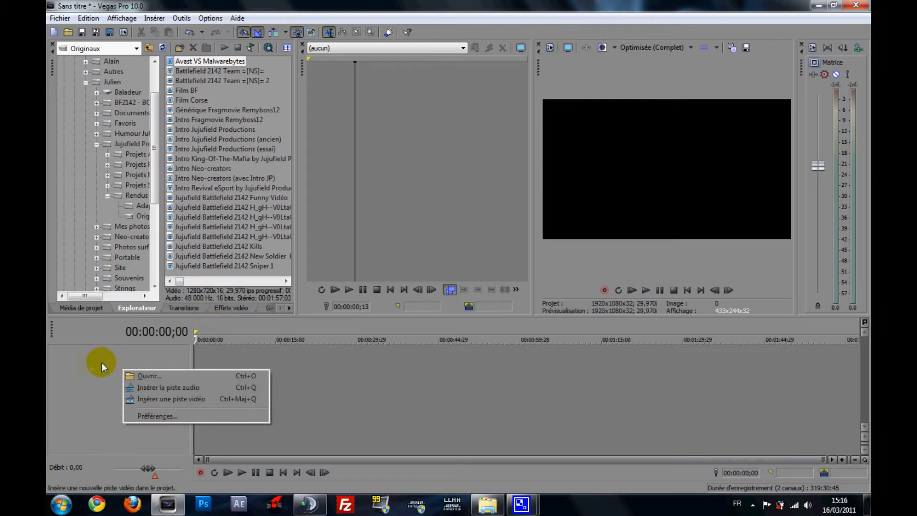
pyautogui.click(101, 366)
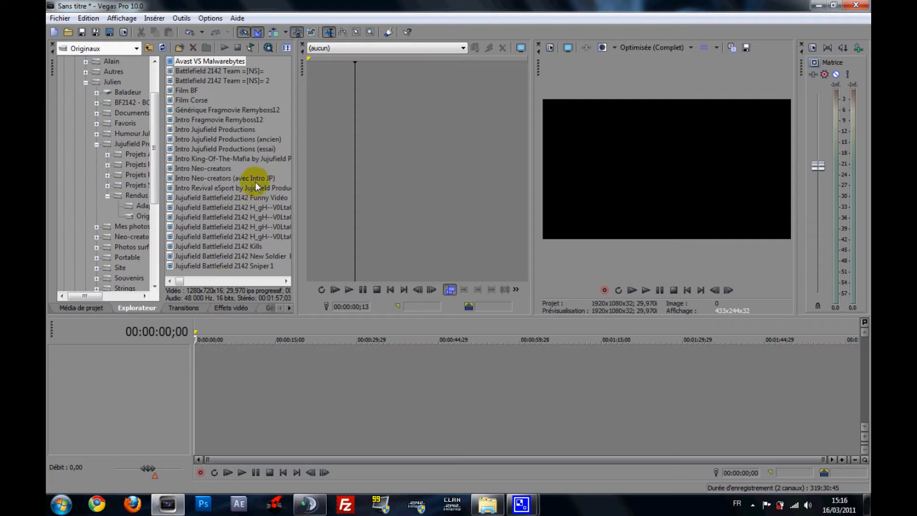
pyautogui.moveTo(233, 130); pyautogui.dragTo(188, 359)
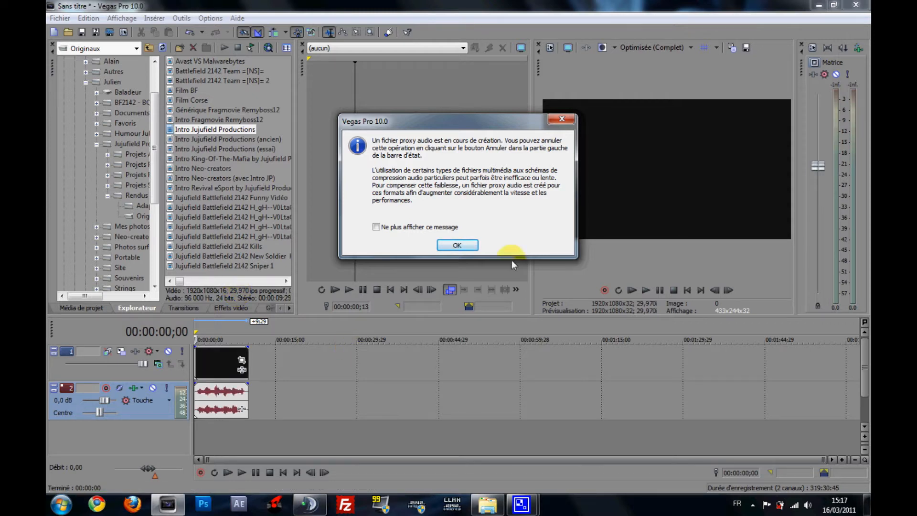
pyautogui.click(457, 245)
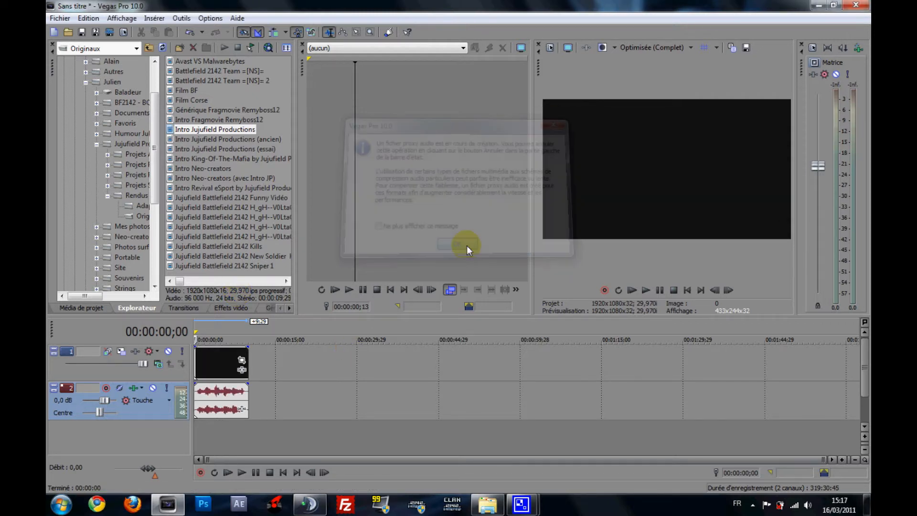
# Switch to Windows Explorer and examine the Intro Jujufield Productions.wmv.sfap0 and .wmv.sfk files generated beside the imported video
pyautogui.click(485, 506)
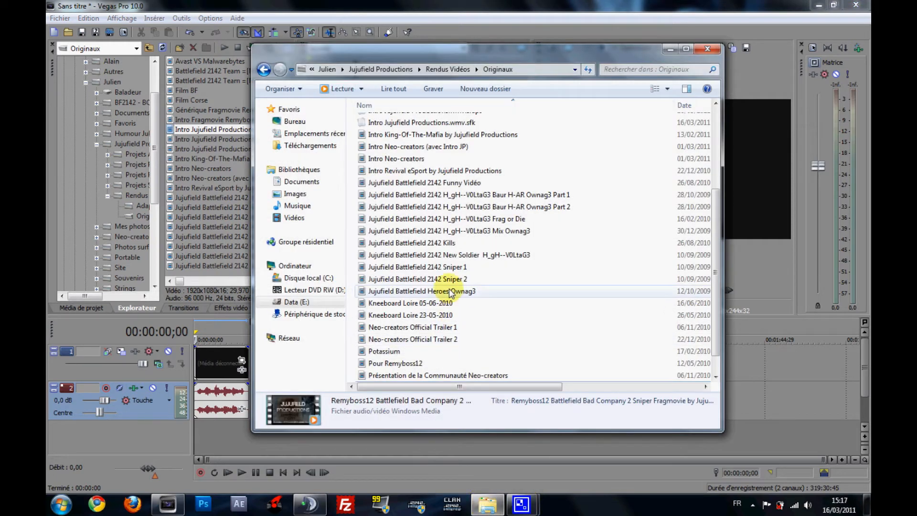
pyautogui.scroll(2, 450, 293)
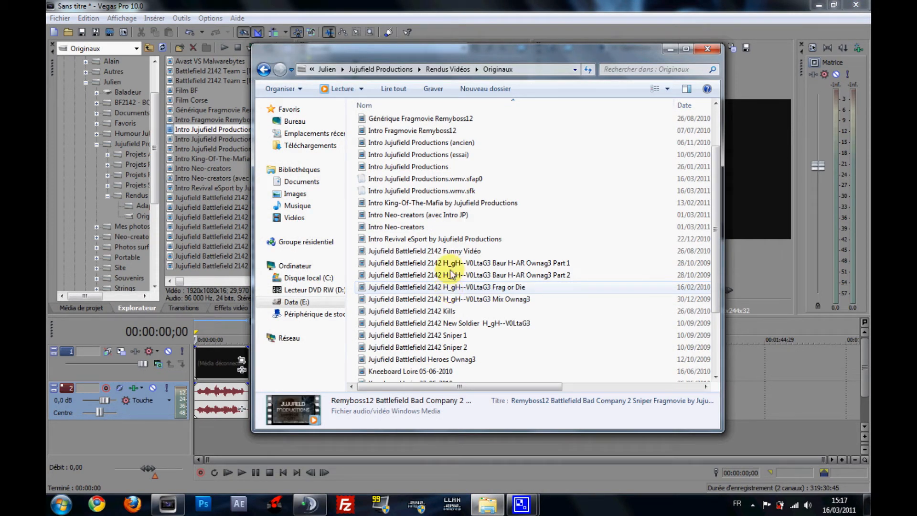
pyautogui.click(495, 180)
pyautogui.click(495, 180)
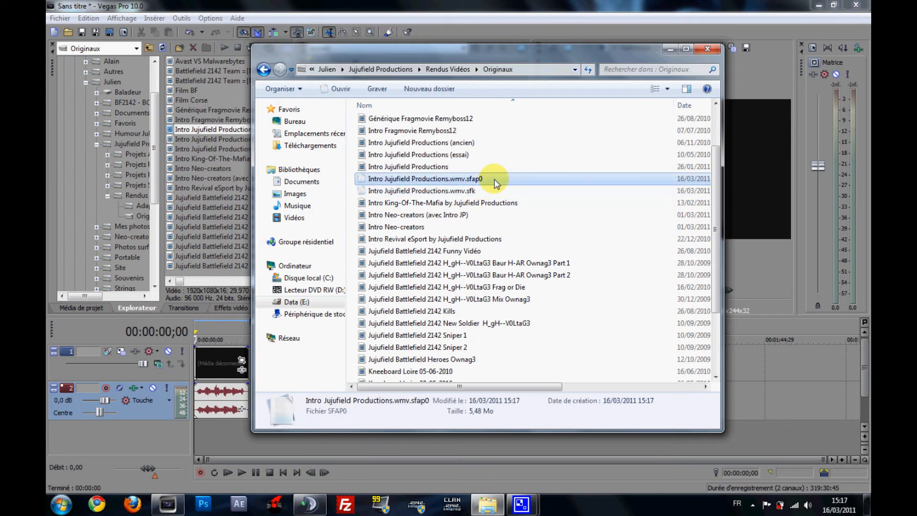
pyautogui.click(490, 190)
pyautogui.click(497, 184)
pyautogui.click(484, 192)
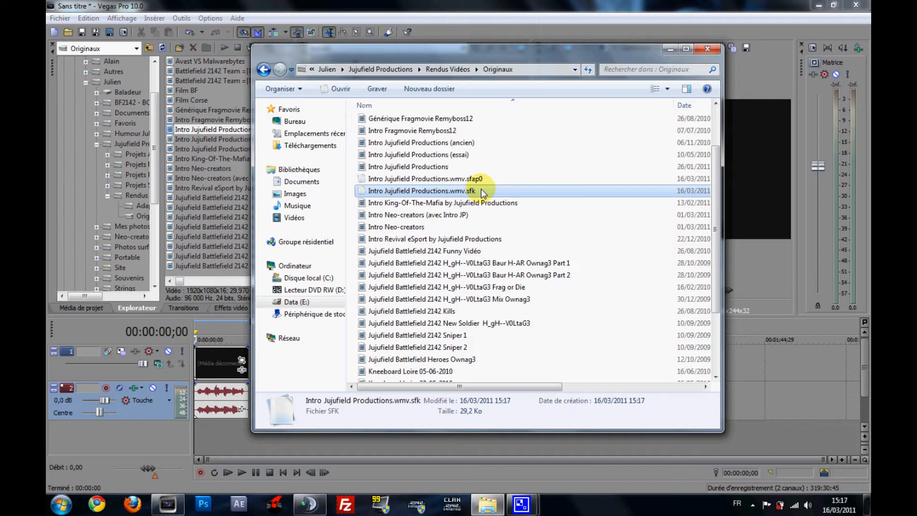
pyautogui.click(494, 182)
pyautogui.click(493, 191)
pyautogui.click(516, 180)
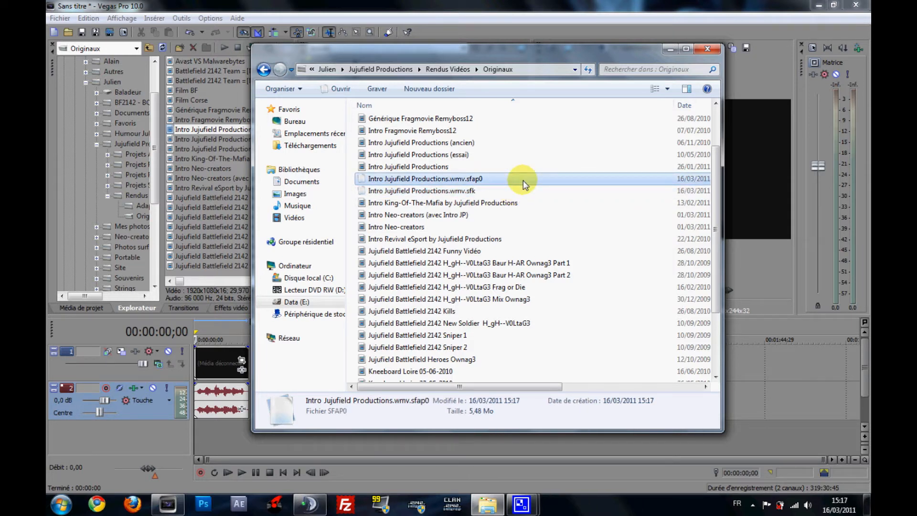
# Look through the other videos in the Originaux folder, comparing them with the generated auxiliary files
pyautogui.scroll(-3, 520, 201)
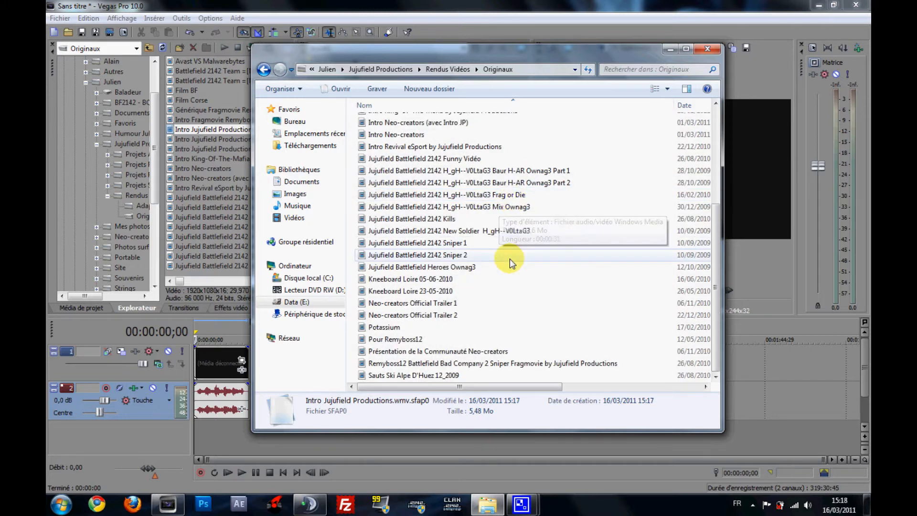
pyautogui.scroll(5, 478, 277)
pyautogui.scroll(-4, 420, 277)
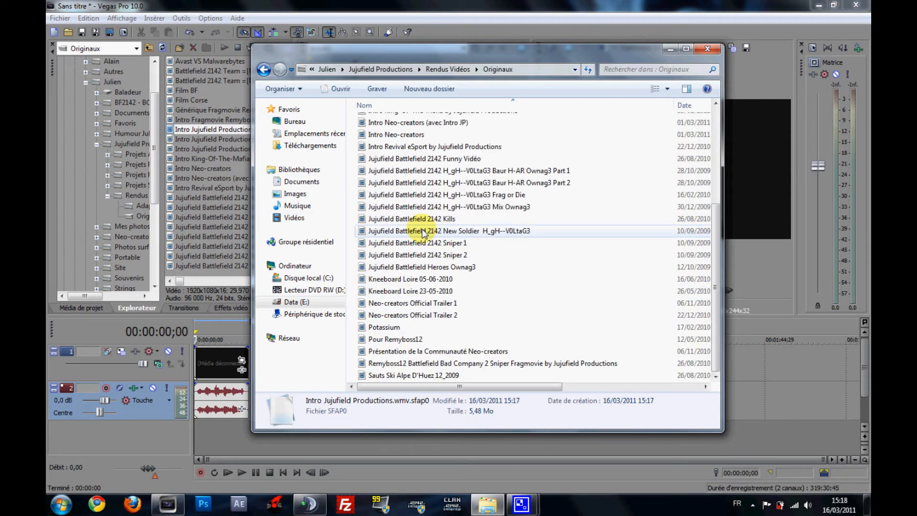
pyautogui.scroll(4, 425, 340)
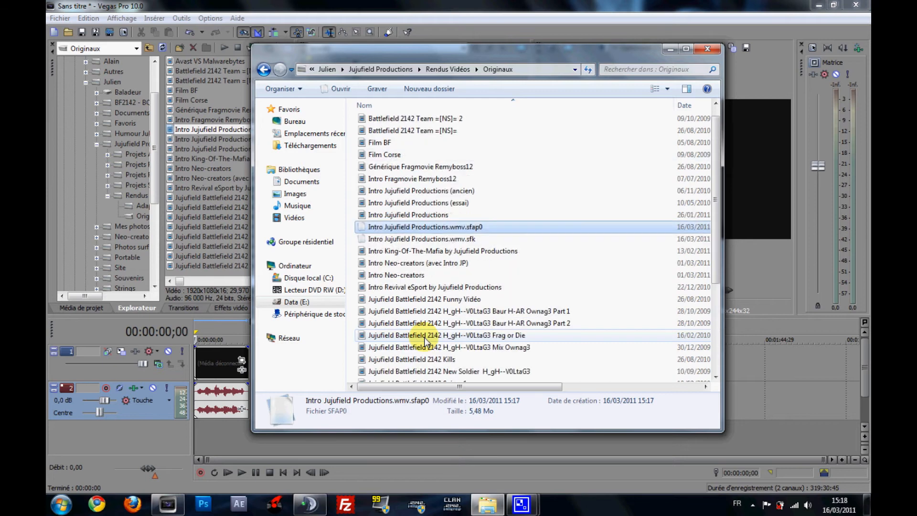
pyautogui.click(468, 257)
pyautogui.click(447, 206)
pyautogui.click(441, 172)
pyautogui.click(453, 158)
pyautogui.click(474, 171)
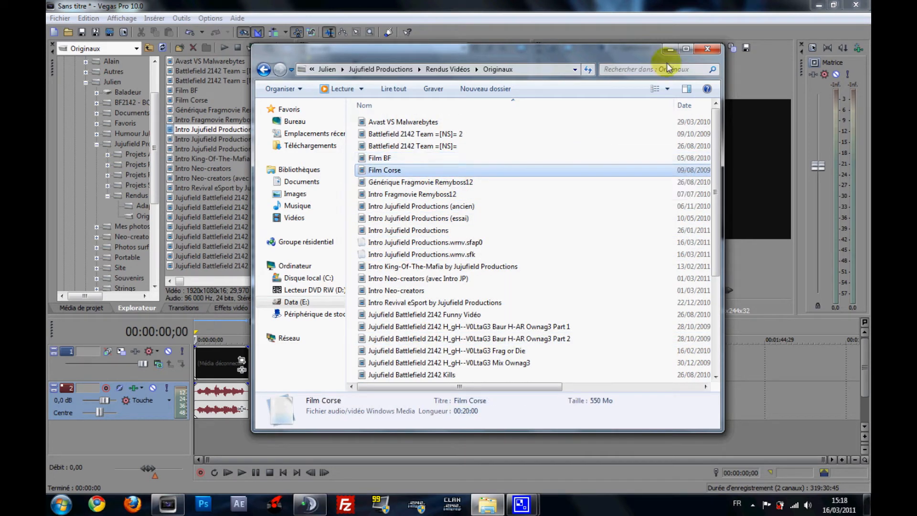
# Return to Vegas Pro and place the playback cursor at about 00:00:17;11, in the empty area after the clip
pyautogui.click(670, 49)
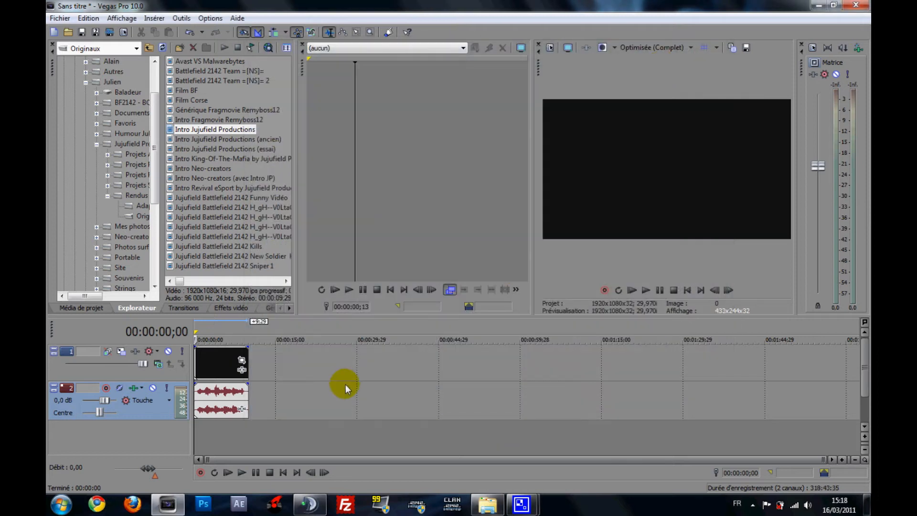
pyautogui.click(267, 365)
pyautogui.press('space')
pyautogui.moveTo(268, 339); pyautogui.dragTo(252, 343)
pyautogui.click(288, 355)
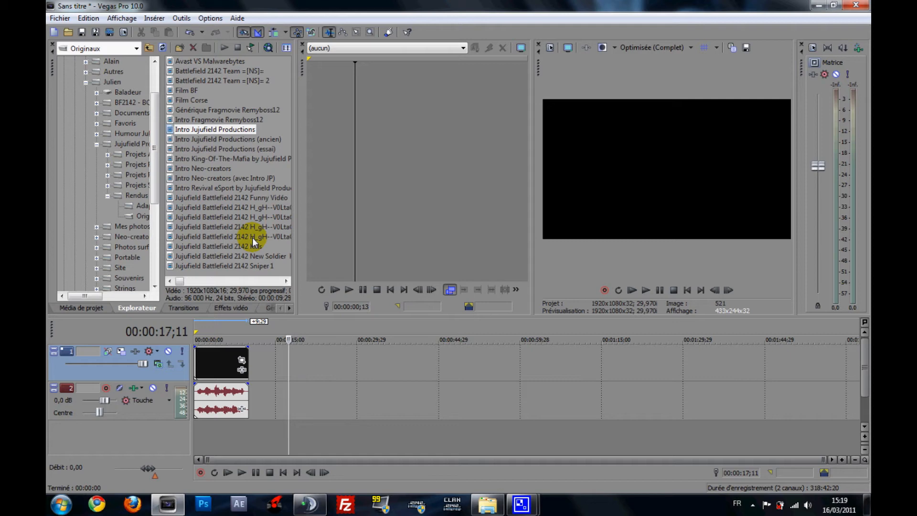
# Bring up the render settings for the project and look through the available output formats and the Windows Media Video V11 templates
pyautogui.click(60, 18)
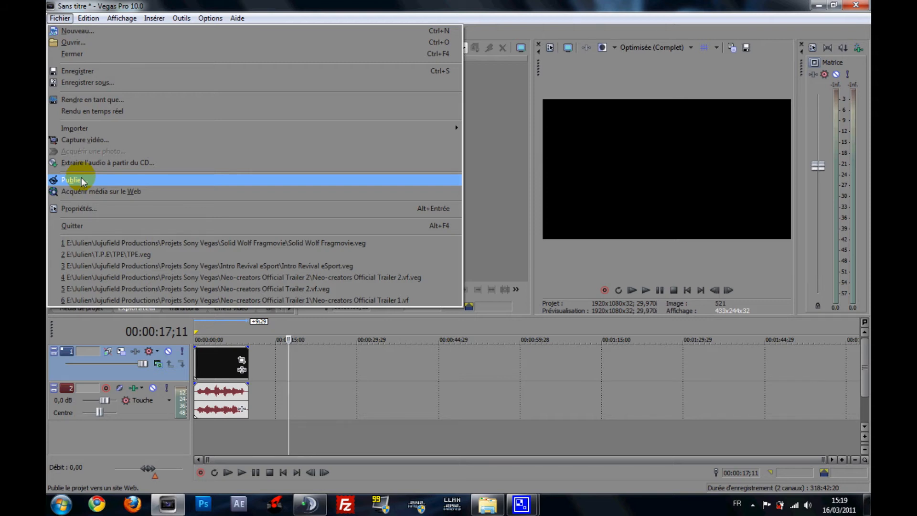
pyautogui.click(111, 102)
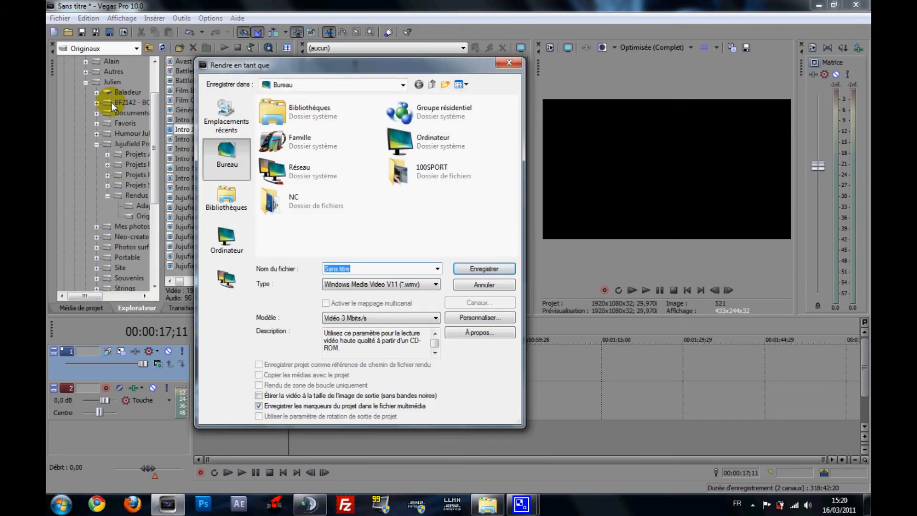
pyautogui.click(425, 285)
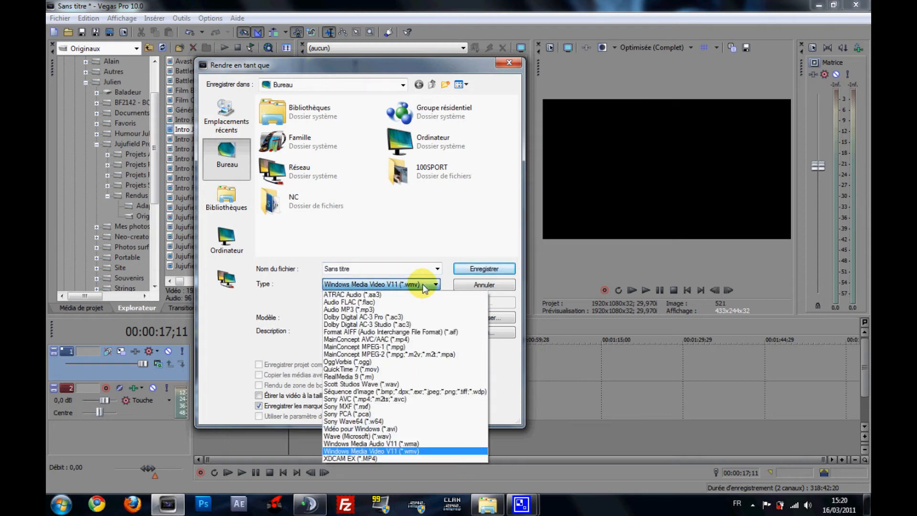
pyautogui.click(424, 285)
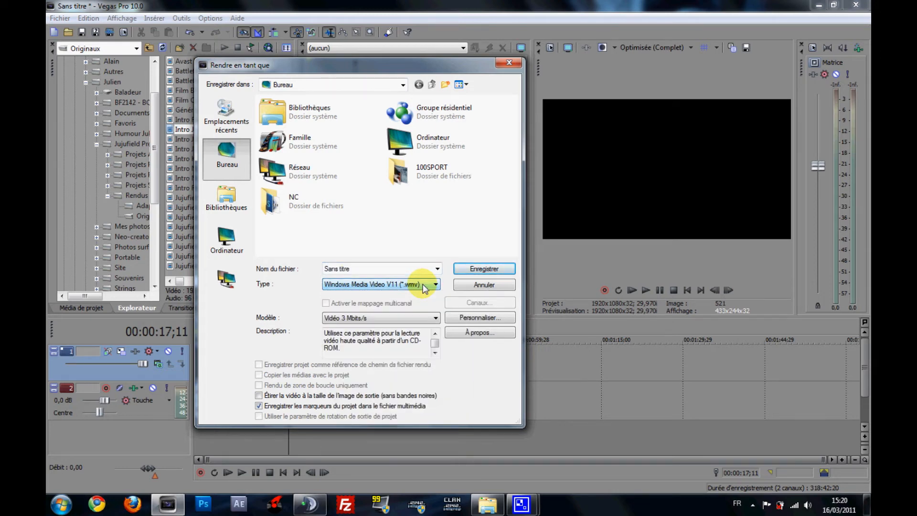
pyautogui.click(418, 319)
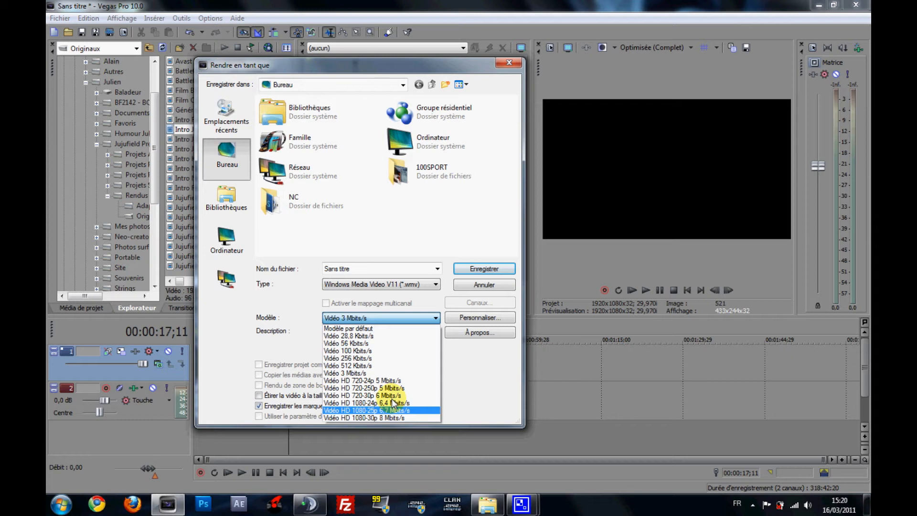
pyautogui.click(409, 299)
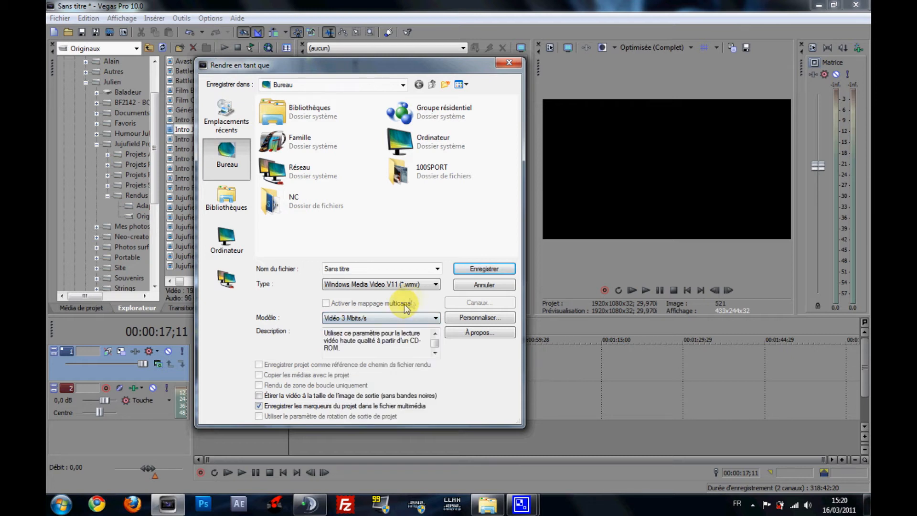
pyautogui.click(436, 285)
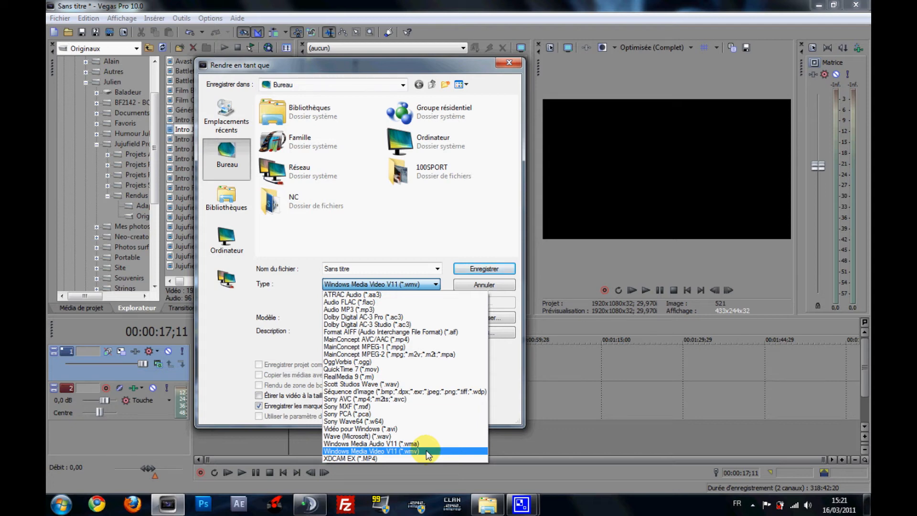
# Switch to Windows Explorer and check the detailed video properties of Intro Jujufield Productions (essai)
pyautogui.click(488, 503)
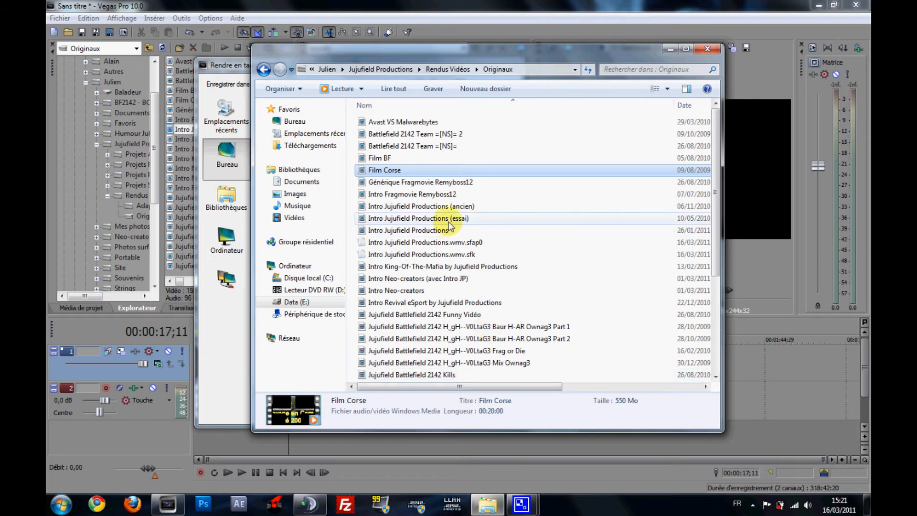
pyautogui.click(449, 230)
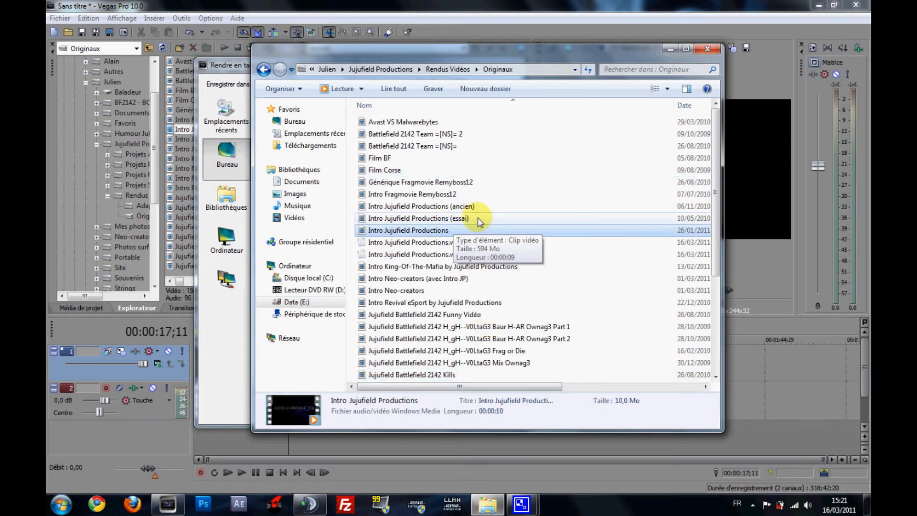
pyautogui.click(477, 218)
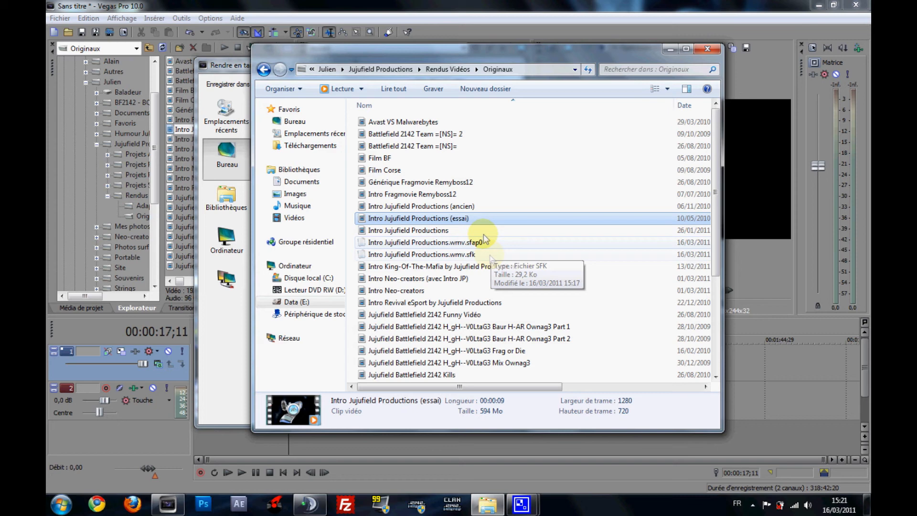
pyautogui.rightClick(455, 221)
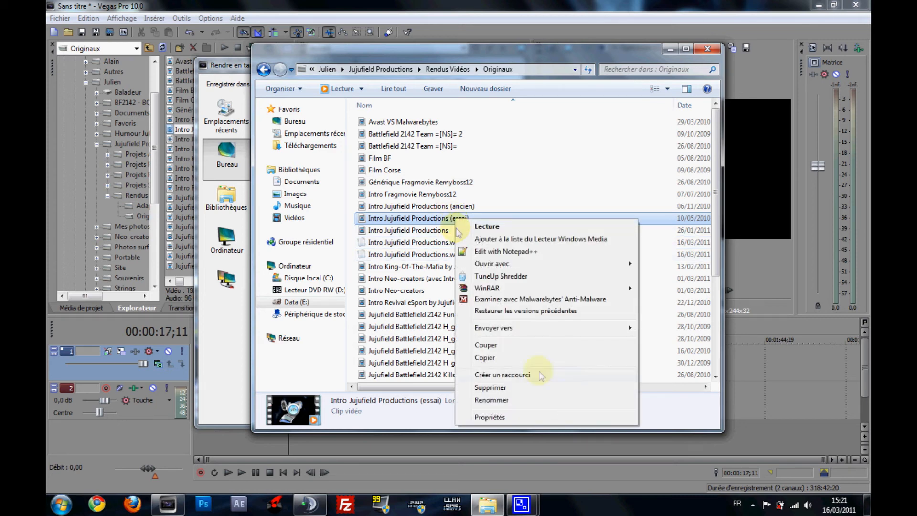
pyautogui.click(499, 417)
pyautogui.click(534, 224)
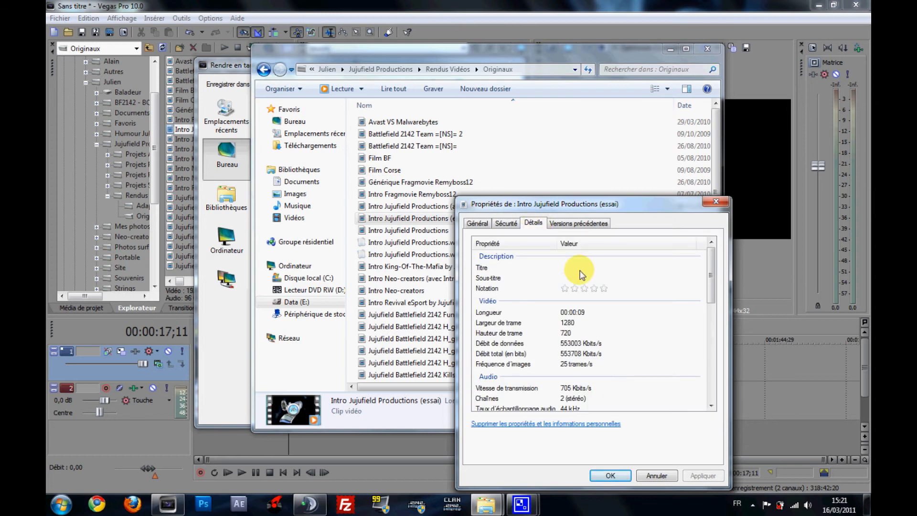
pyautogui.click(579, 267)
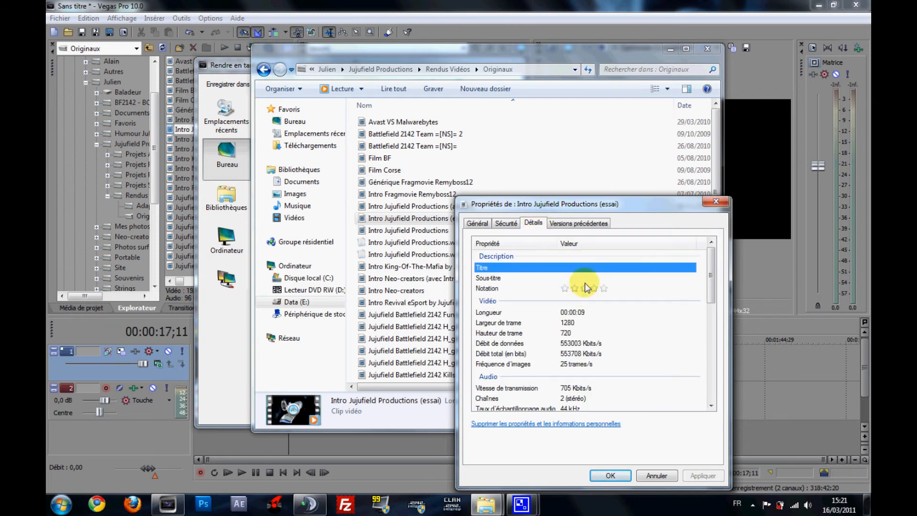
pyautogui.click(657, 475)
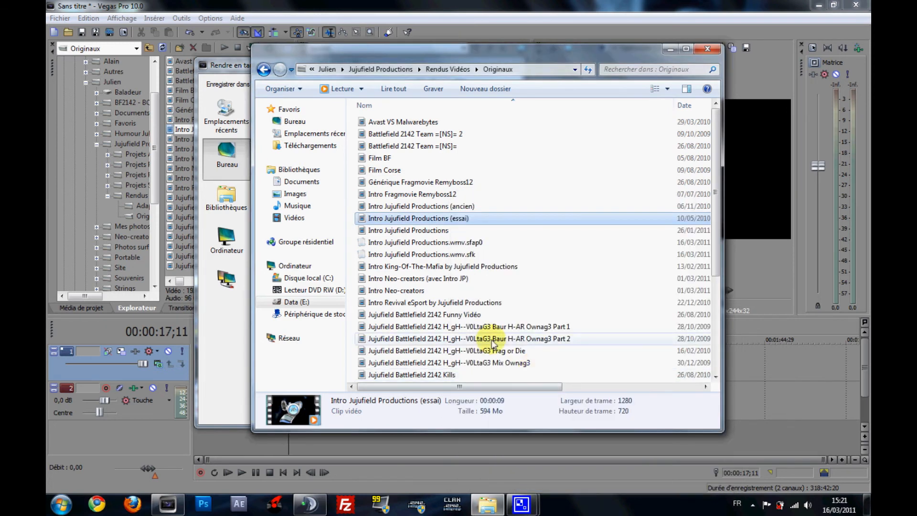
# Examine the detailed video, audio and media metadata of the Jujufield Battlefield 2142 Baur H-AR Ownag3 Part 1 video without changing anything
pyautogui.rightClick(459, 326)
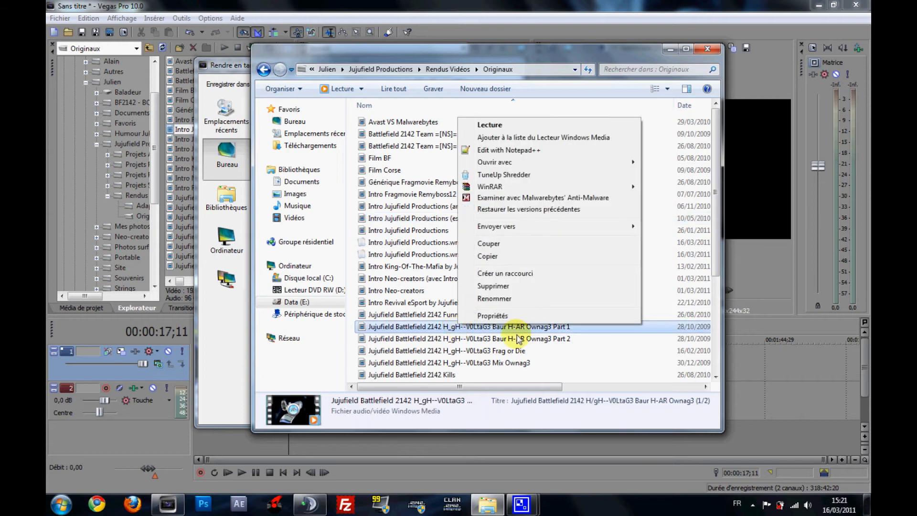
pyautogui.click(527, 315)
pyautogui.click(554, 224)
pyautogui.click(536, 223)
pyautogui.click(585, 267)
pyautogui.click(578, 343)
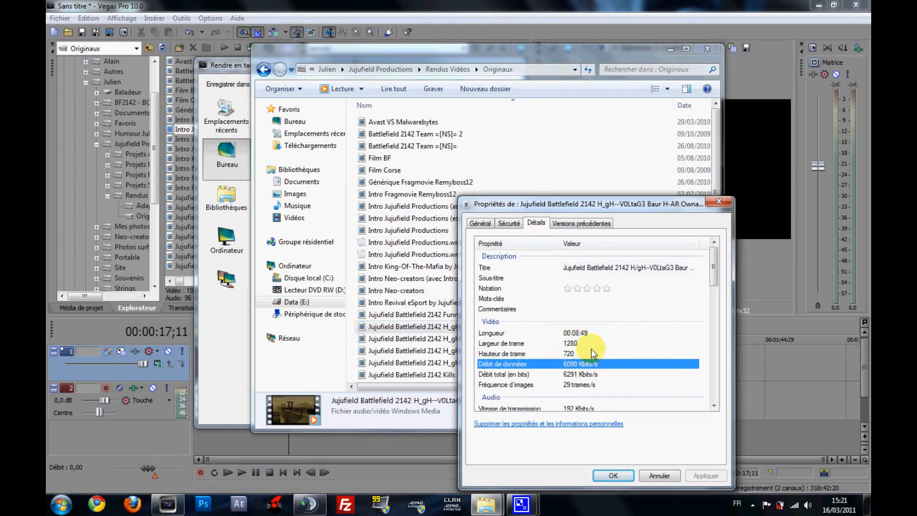
pyautogui.scroll(-4, 590, 344)
pyautogui.click(584, 337)
pyautogui.click(584, 339)
pyautogui.click(580, 347)
pyautogui.click(585, 357)
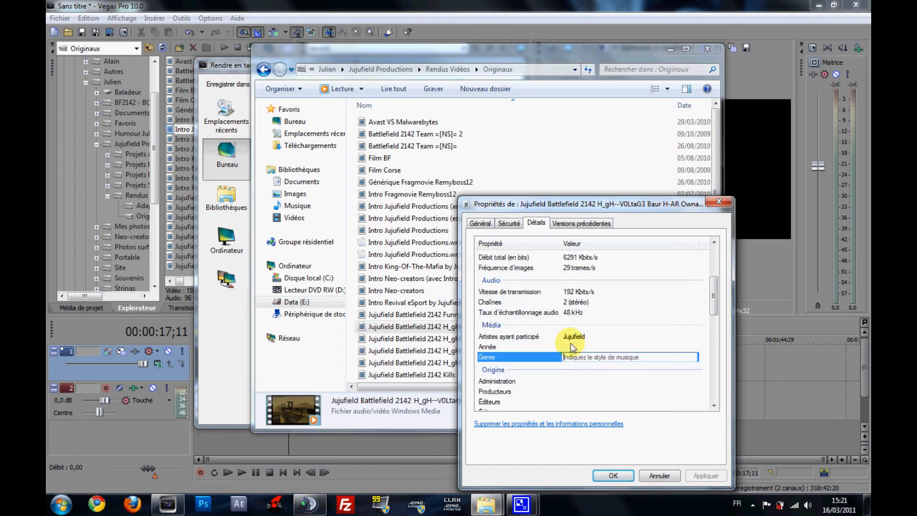
pyautogui.moveTo(714, 299); pyautogui.dragTo(714, 271)
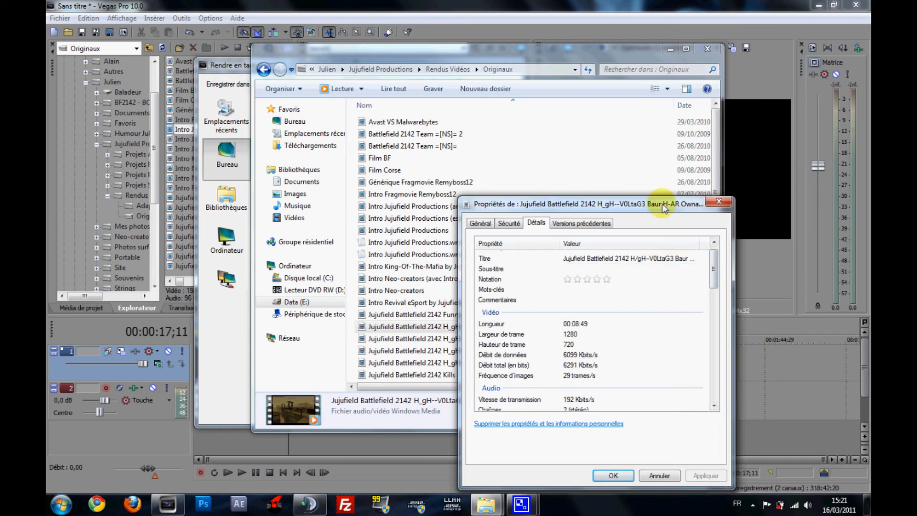
pyautogui.click(658, 476)
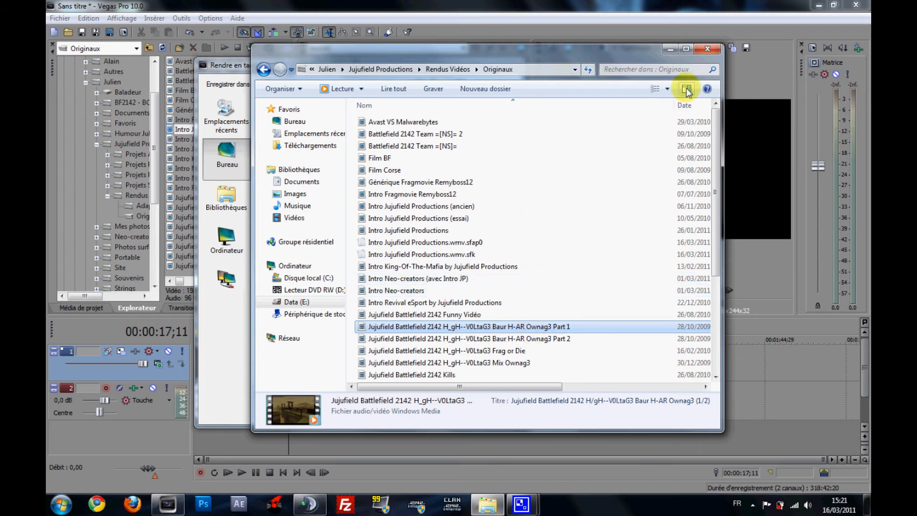
# Close the Originaux folder window, review the render format list again in Vegas Pro, and cancel the render
pyautogui.click(708, 50)
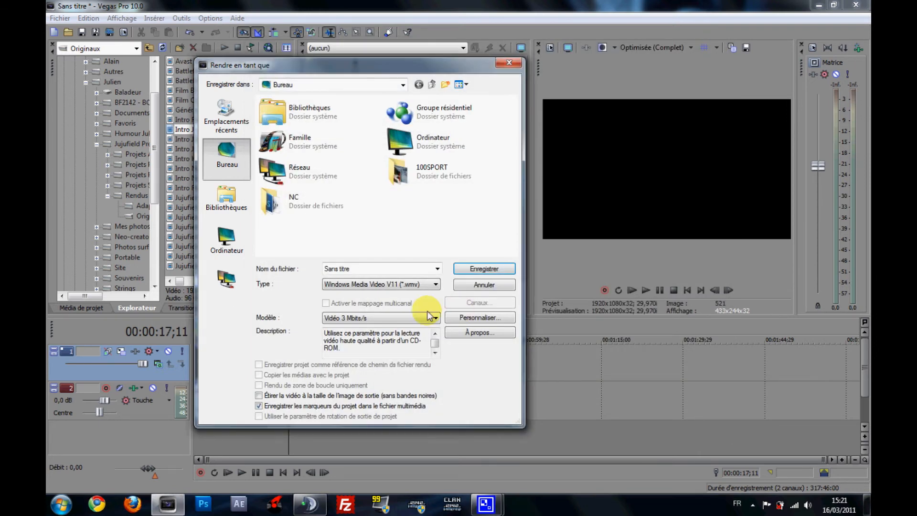
pyautogui.click(420, 285)
pyautogui.click(426, 286)
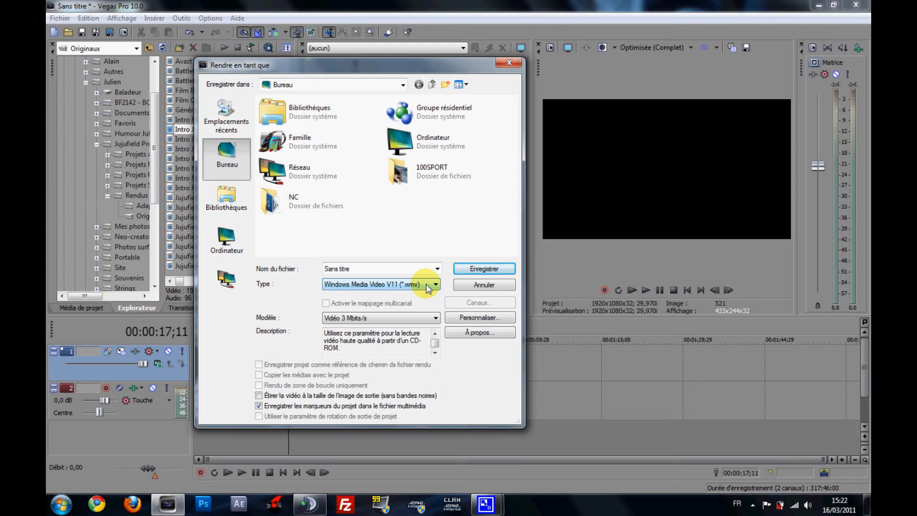
pyautogui.click(476, 285)
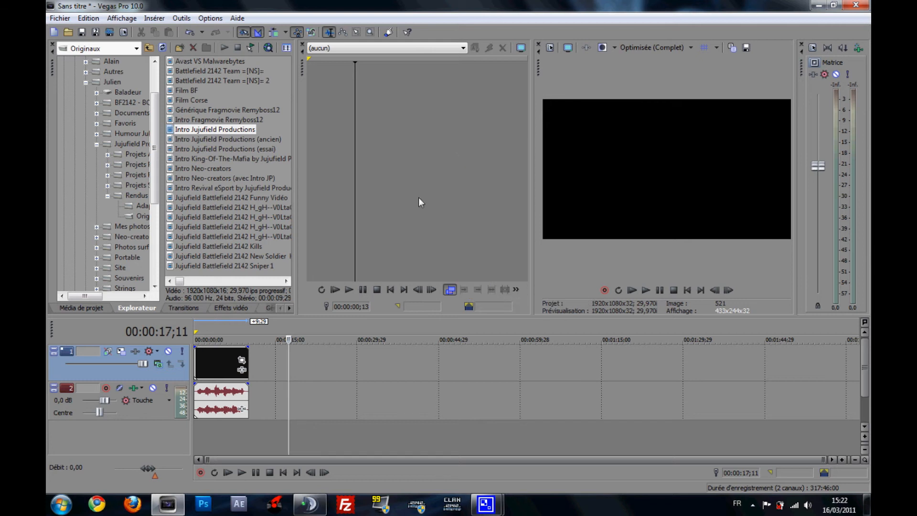
pyautogui.click(60, 19)
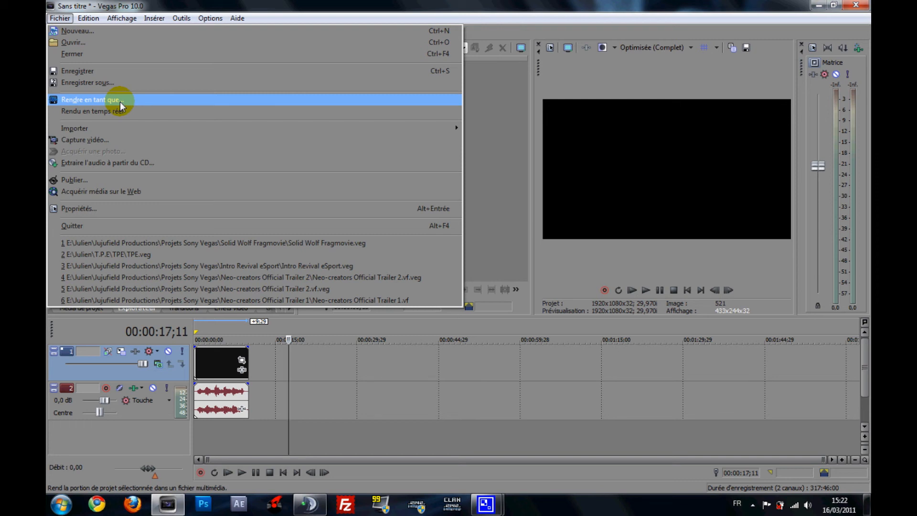
pyautogui.click(366, 357)
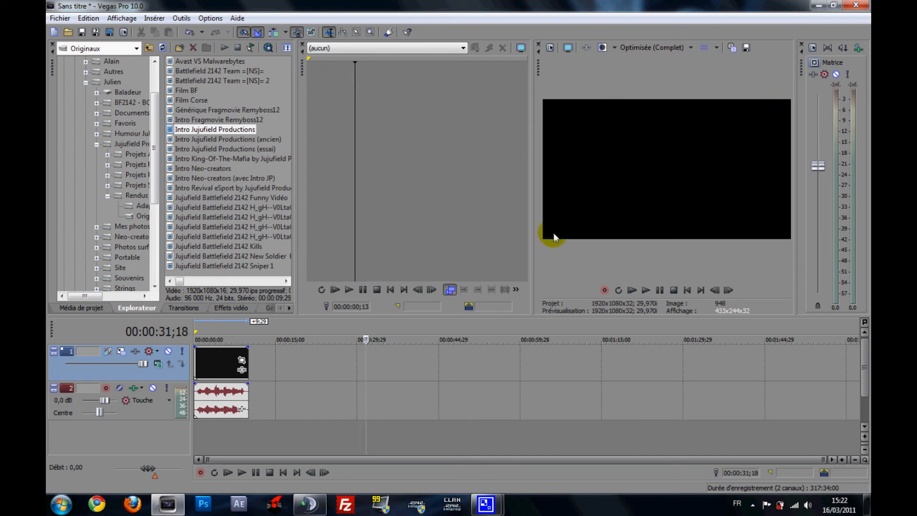
# Preview the intro clip from about 00:00:04;06, and leave the playback cursor at 00:00:21;05 past its end
pyautogui.click(217, 362)
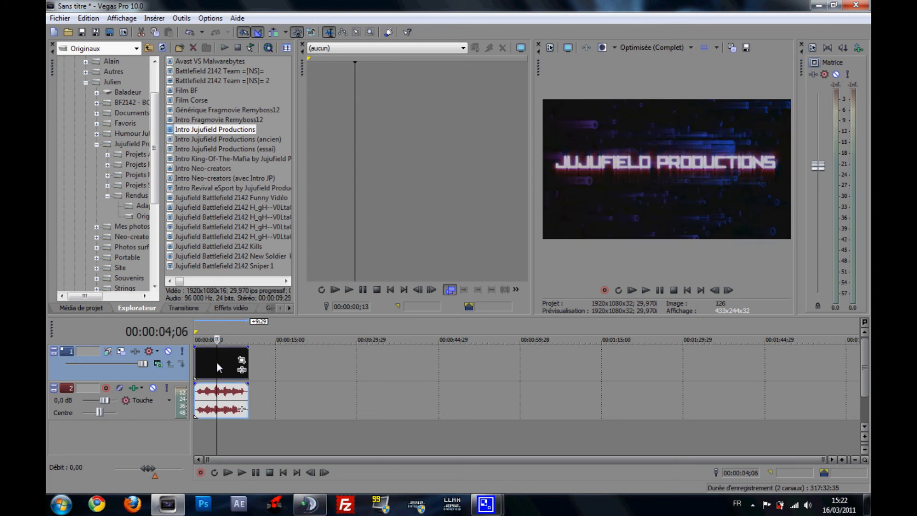
pyautogui.click(241, 473)
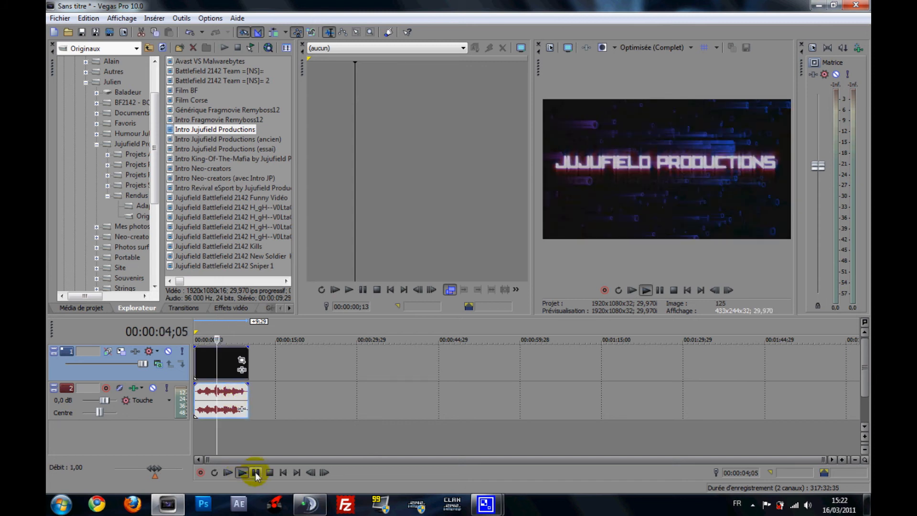
pyautogui.click(258, 473)
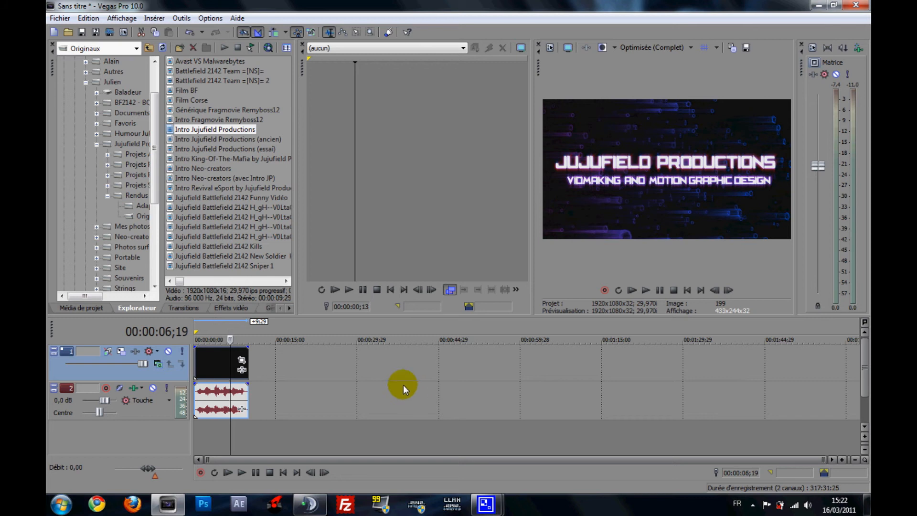
pyautogui.moveTo(235, 343); pyautogui.dragTo(260, 354)
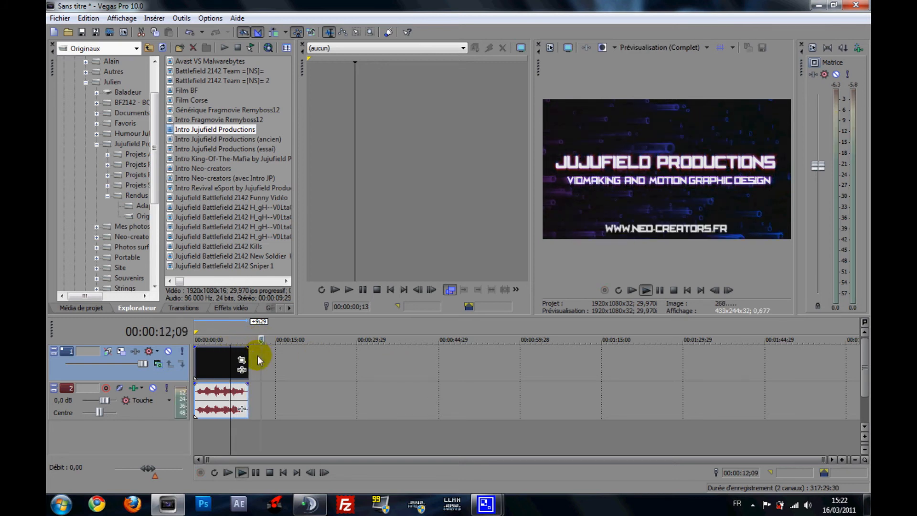
pyautogui.click(301, 390)
pyautogui.click(294, 371)
pyautogui.click(309, 370)
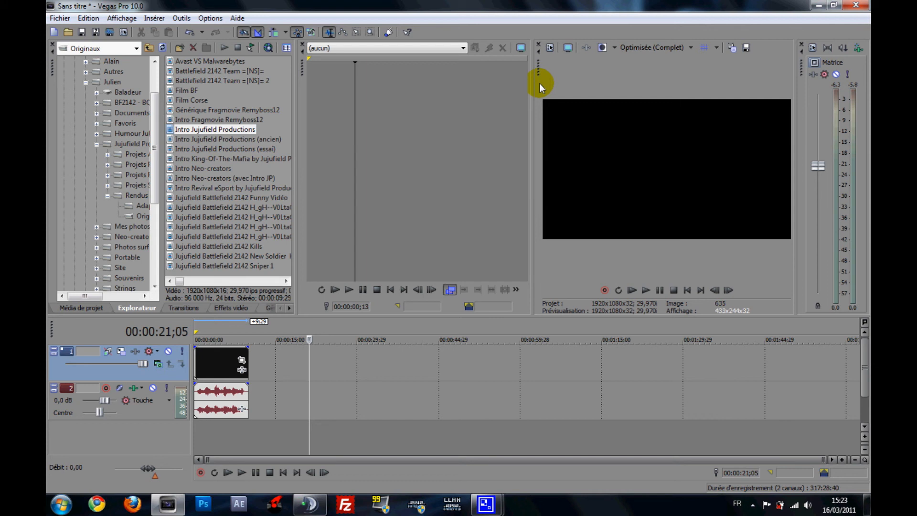
# View the media already used in the project, and go back to browsing the Originaux folder
pyautogui.click(79, 311)
pyautogui.click(162, 205)
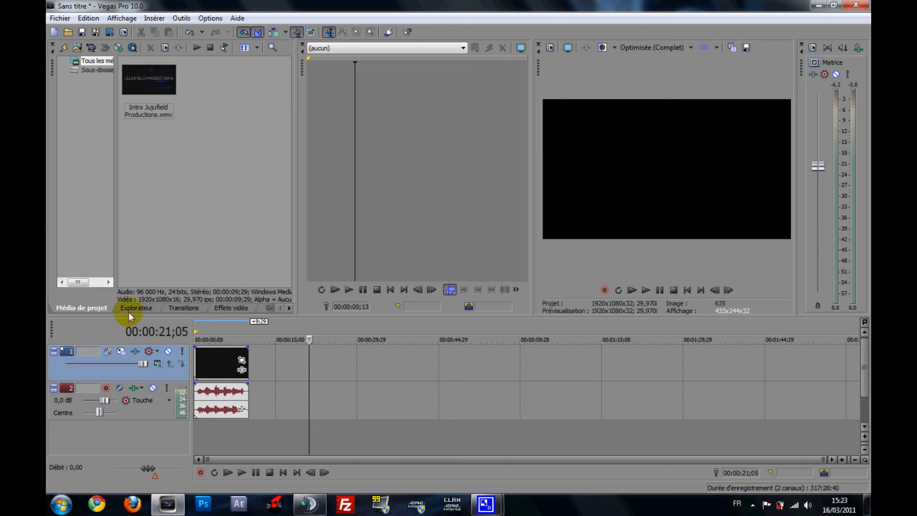
pyautogui.click(135, 308)
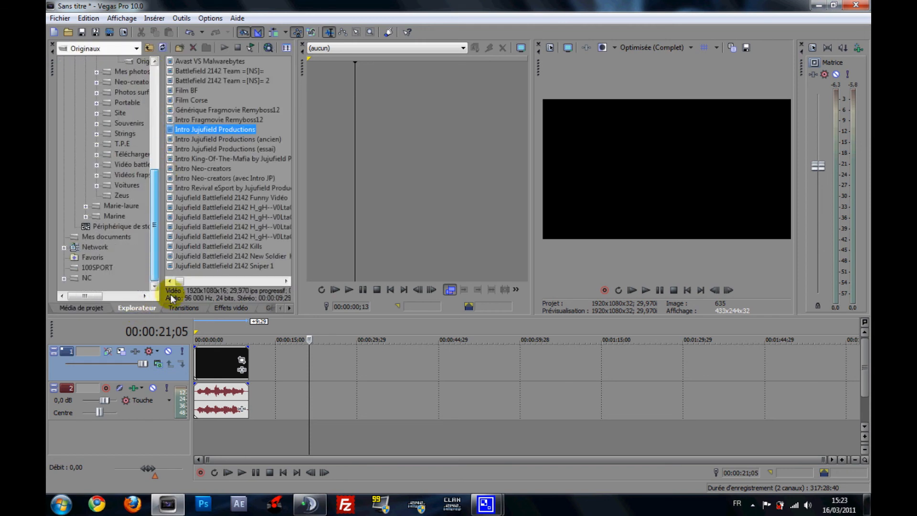
# Enable automatic preview and play the Générique Fragmovie Remyboss12 clip from the Originaux folder, stopping it after a short look
pyautogui.click(232, 113)
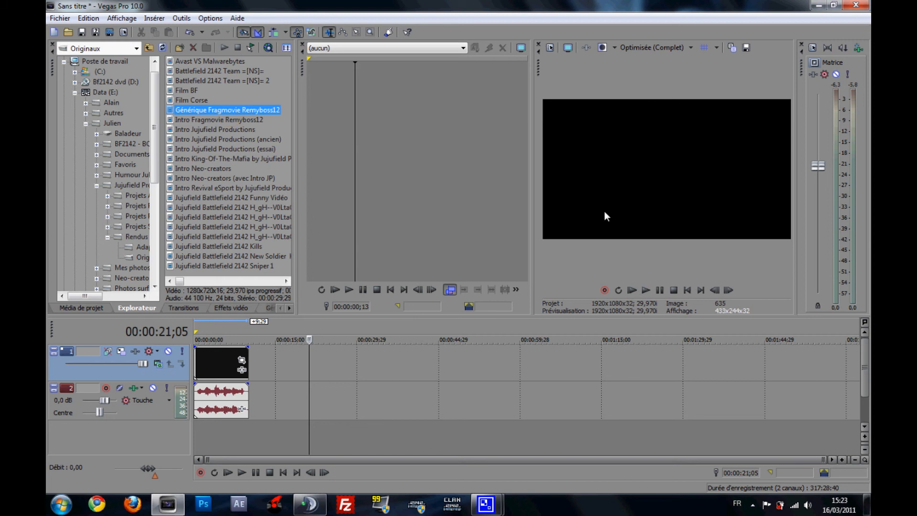
pyautogui.rightClick(241, 110)
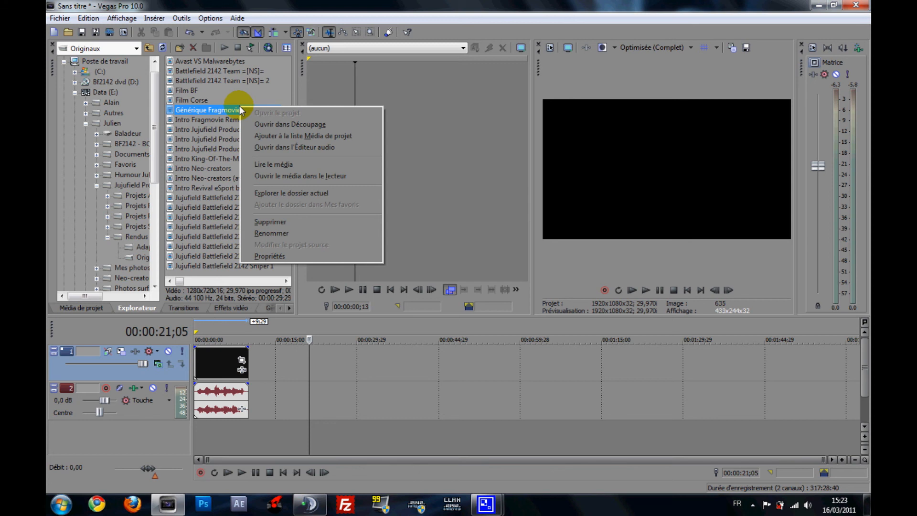
pyautogui.click(214, 111)
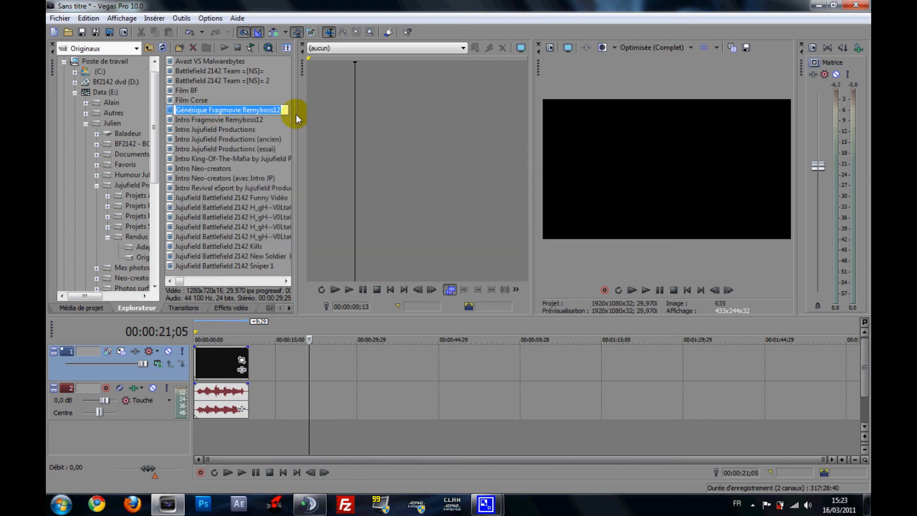
pyautogui.click(281, 120)
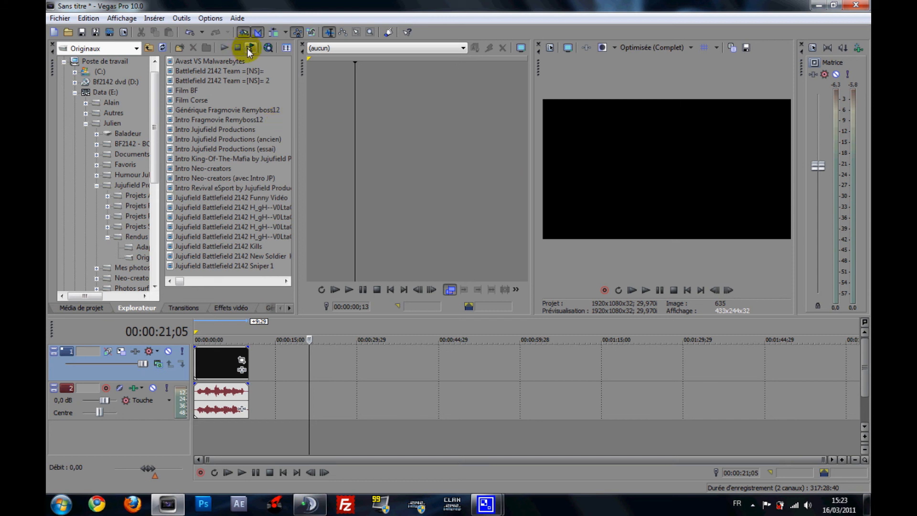
pyautogui.click(254, 111)
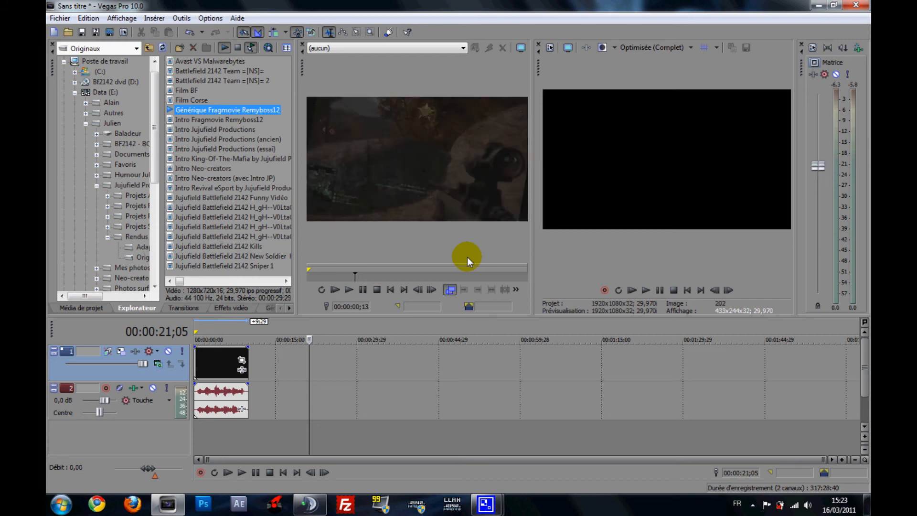
pyautogui.click(363, 289)
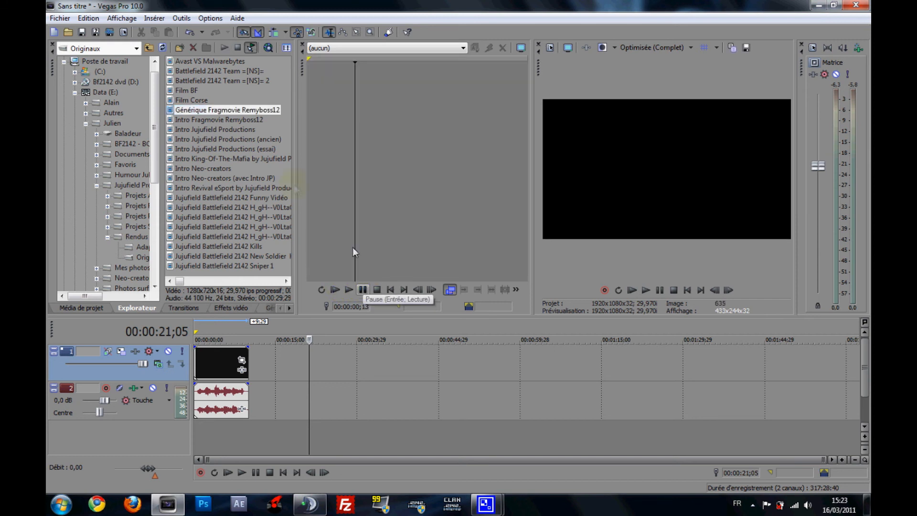
# Browse the available transitions and their presets, including Balayage circulaire, Effet enchaîné and Fondu enchaîné
pyautogui.click(184, 308)
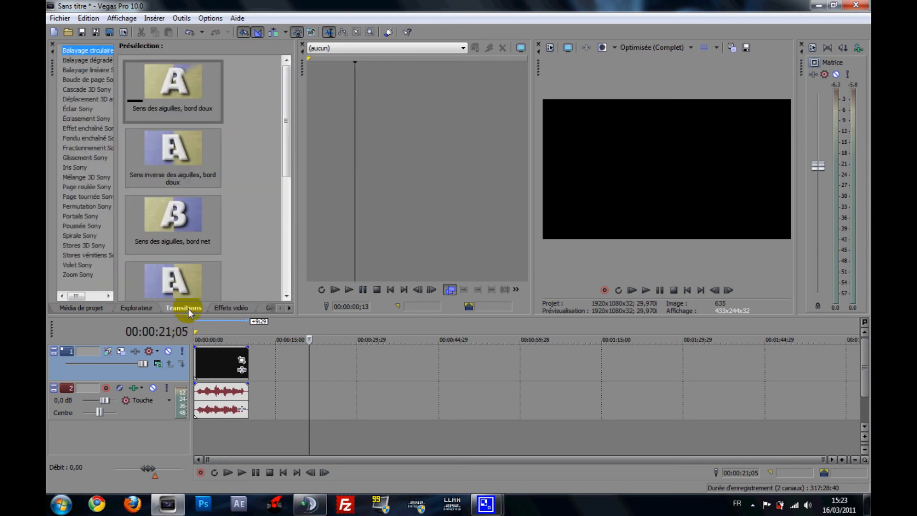
pyautogui.moveTo(285, 153); pyautogui.dragTo(285, 184)
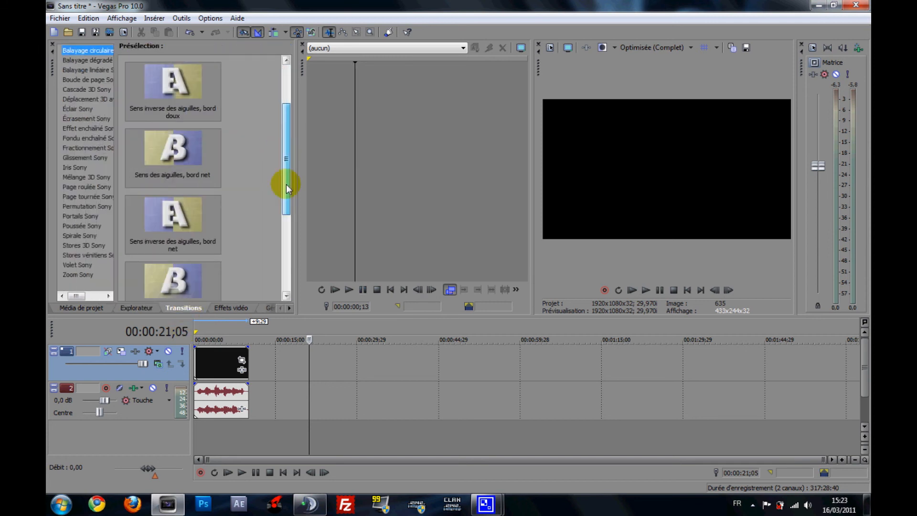
pyautogui.click(81, 128)
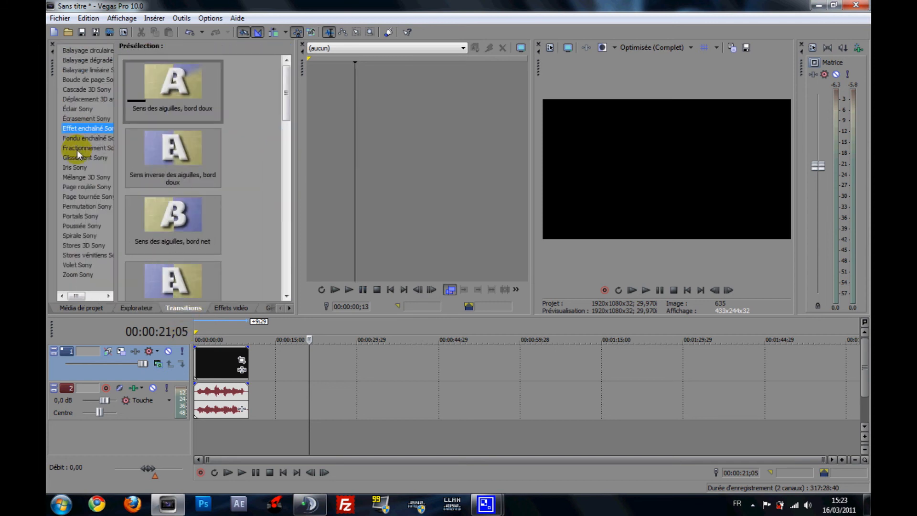
pyautogui.click(91, 138)
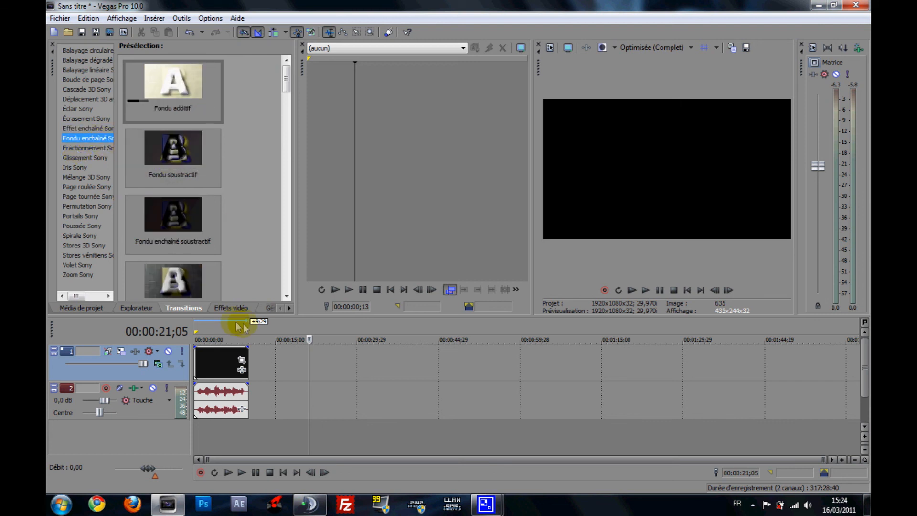
# Browse the video effects, look through the Ajout de bruit presets, and widen the effects list to read the full names
pyautogui.click(229, 308)
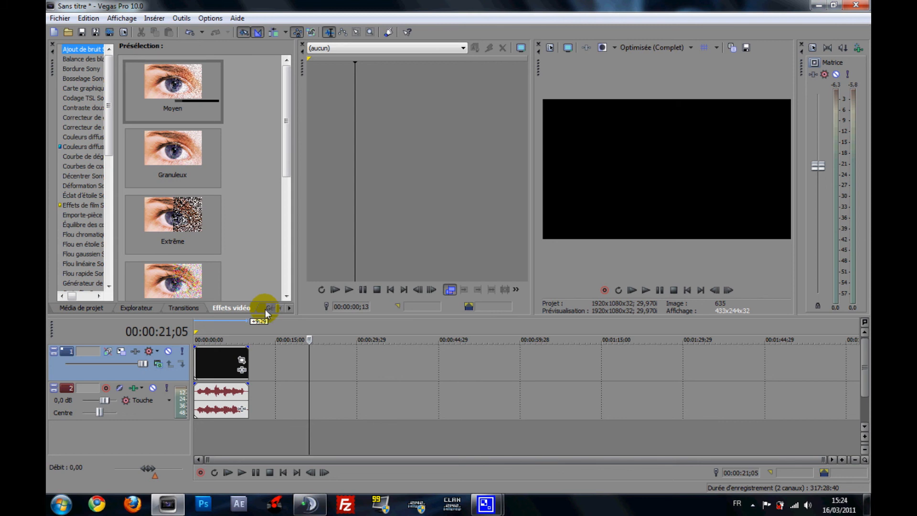
pyautogui.moveTo(288, 142); pyautogui.dragTo(176, 254)
pyautogui.moveTo(109, 143); pyautogui.dragTo(168, 264)
pyautogui.moveTo(157, 234); pyautogui.dragTo(159, 62)
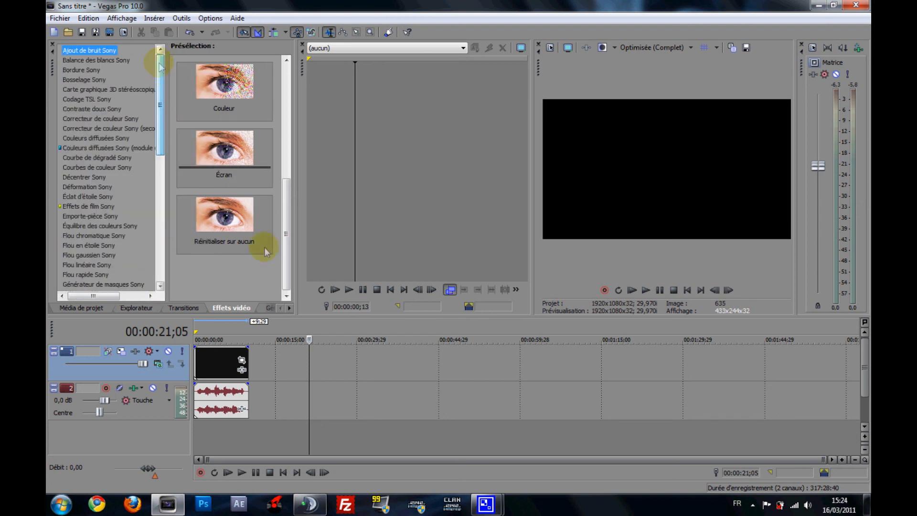
# Browse the media generators and view the presets of Texte, Motif de test and Dégradé de couleur
pyautogui.click(263, 310)
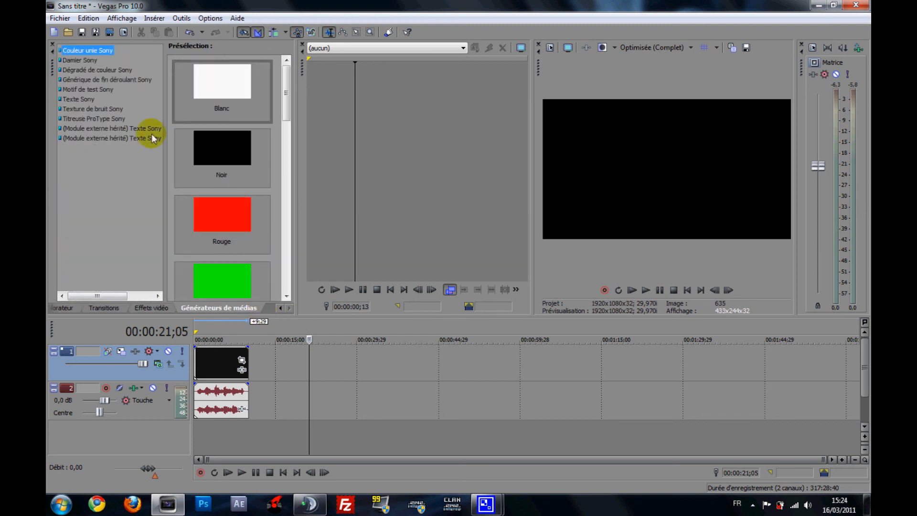
pyautogui.click(85, 99)
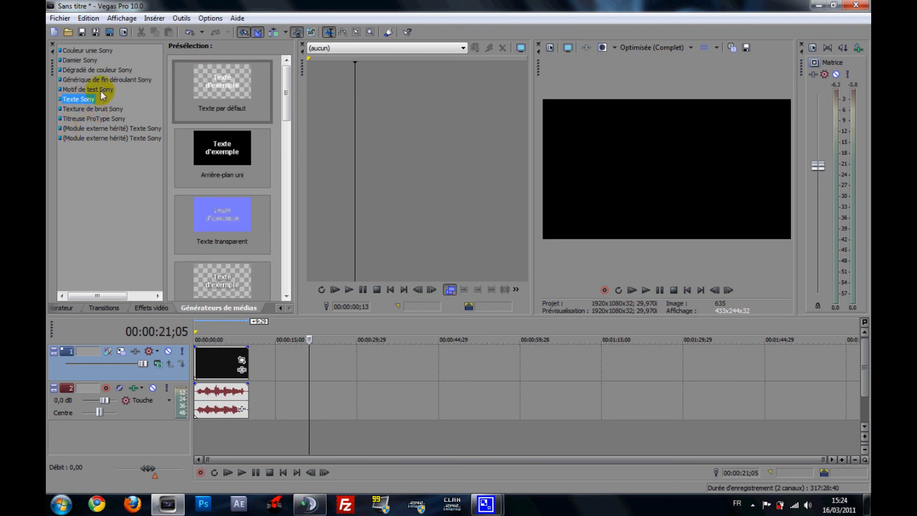
pyautogui.click(101, 91)
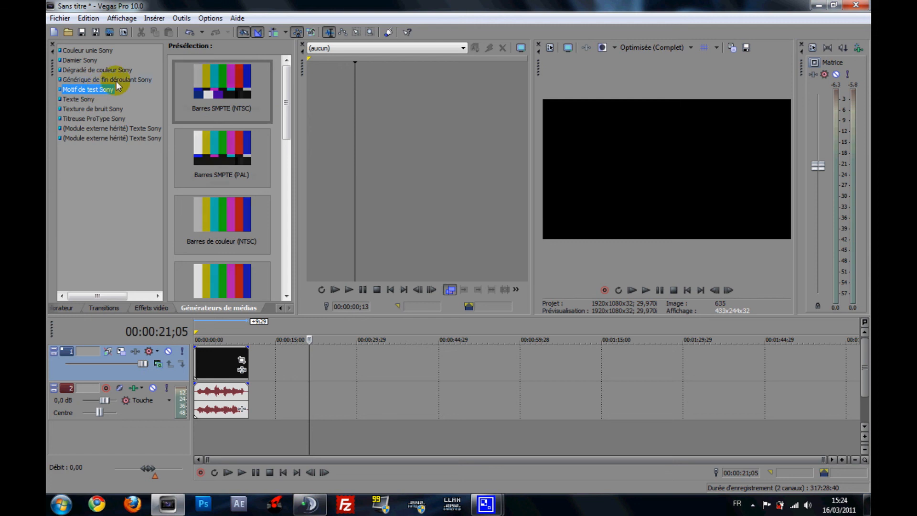
pyautogui.click(102, 70)
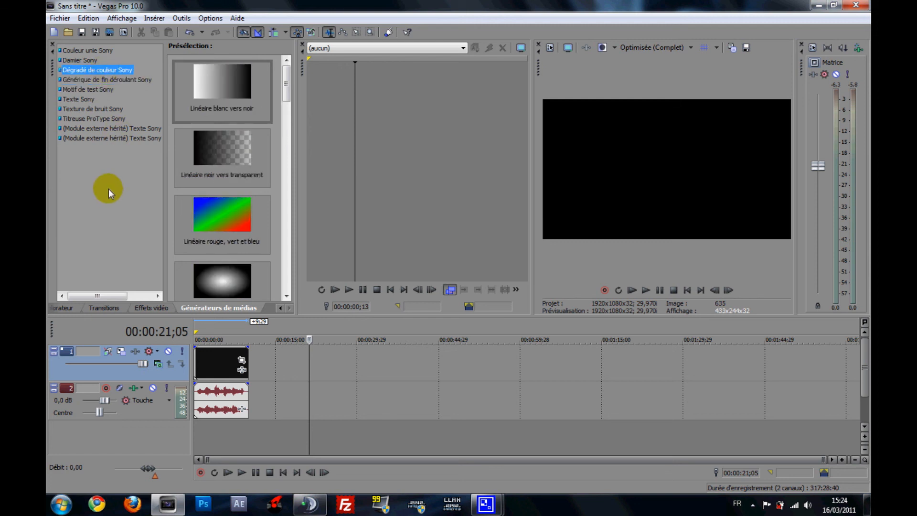
# Place the playback cursor at 00:00:31;09 on the empty part of the audio track, past the end of the clip
pyautogui.click(364, 413)
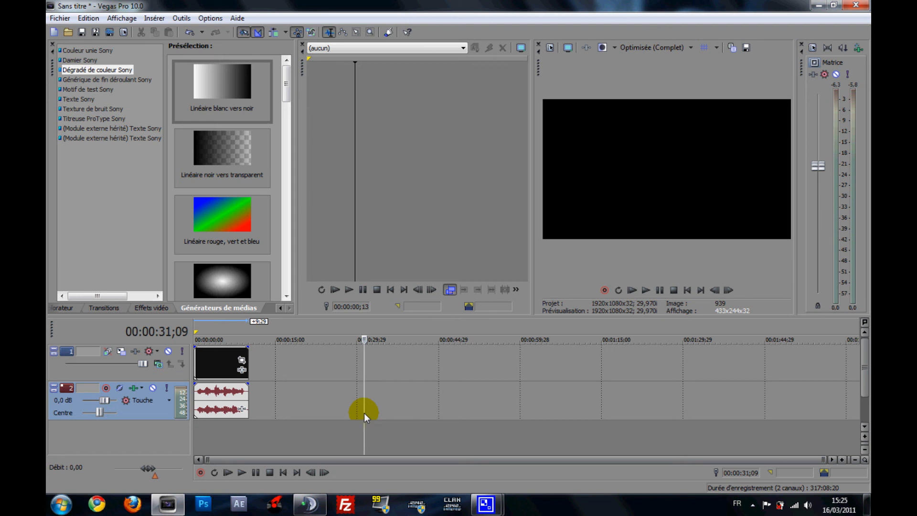
pyautogui.moveTo(97, 295)
pyautogui.mouseDown()
pyautogui.moveTo(134, 296)
pyautogui.moveTo(79, 296)
pyautogui.mouseUp()
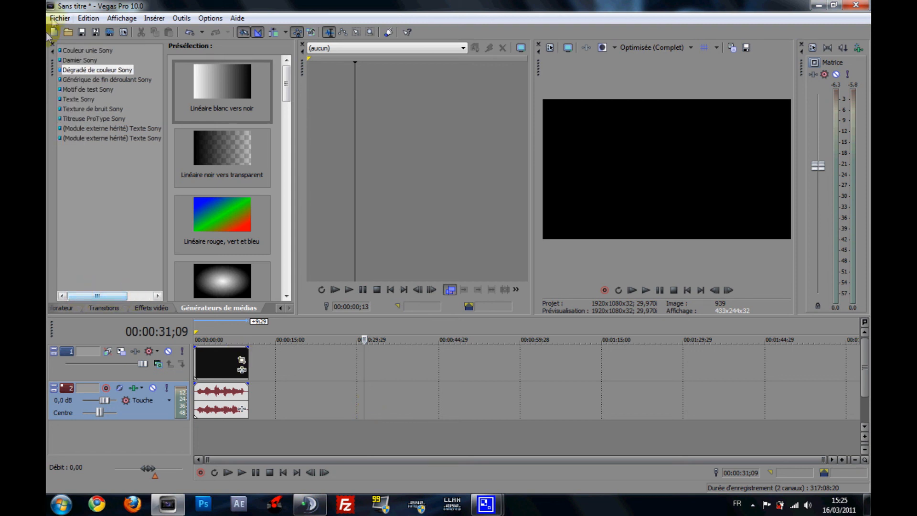
pyautogui.click(61, 18)
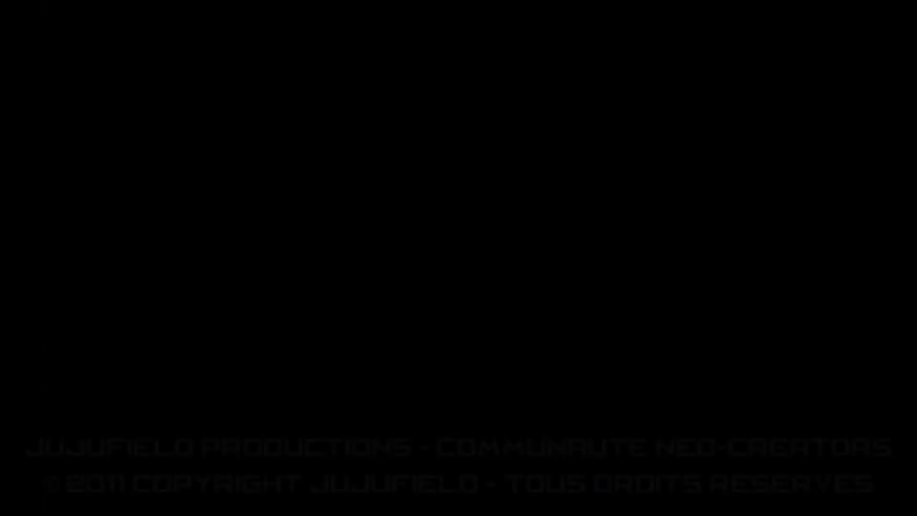